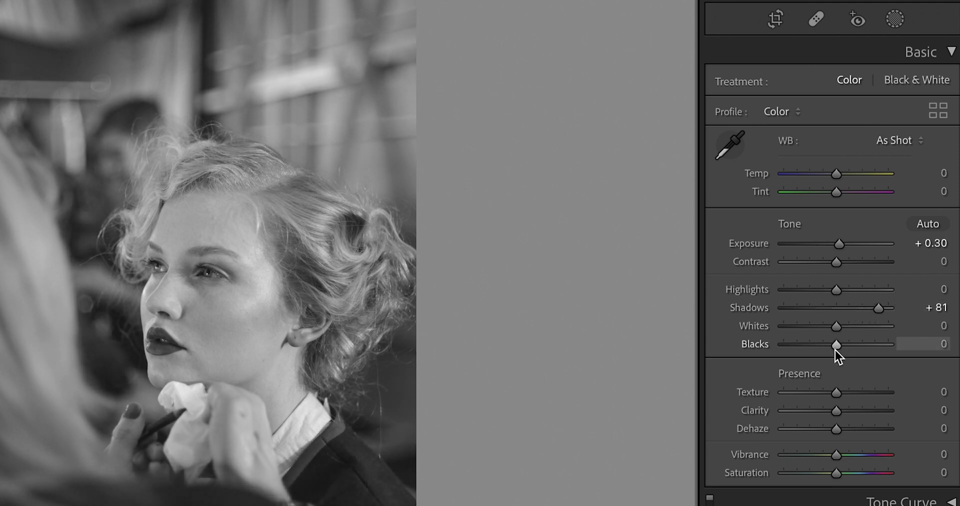
# Set Blacks to −39 and Highlights to −50 on the portrait, checking the face up close
pyautogui.moveTo(838, 349); pyautogui.dragTo(817, 350)
pyautogui.moveTo(837, 289); pyautogui.dragTo(809, 290)
pyautogui.click(166, 279)
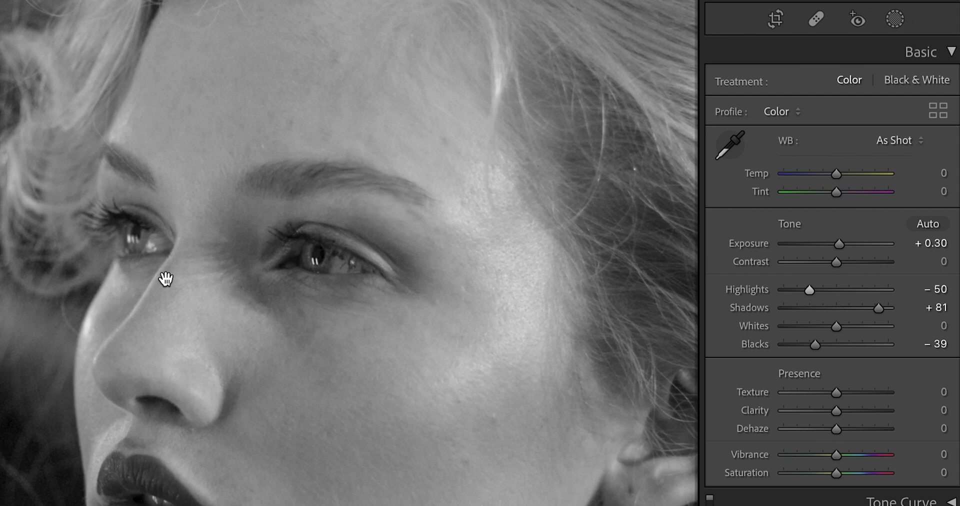
pyautogui.moveTo(340, 375); pyautogui.dragTo(253, 238)
pyautogui.click(255, 240)
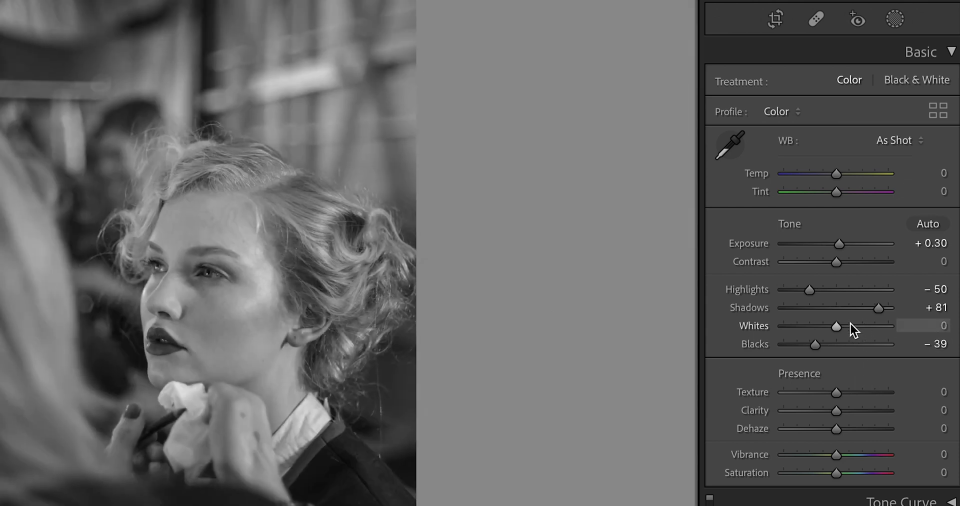
pyautogui.moveTo(837, 329); pyautogui.dragTo(848, 328)
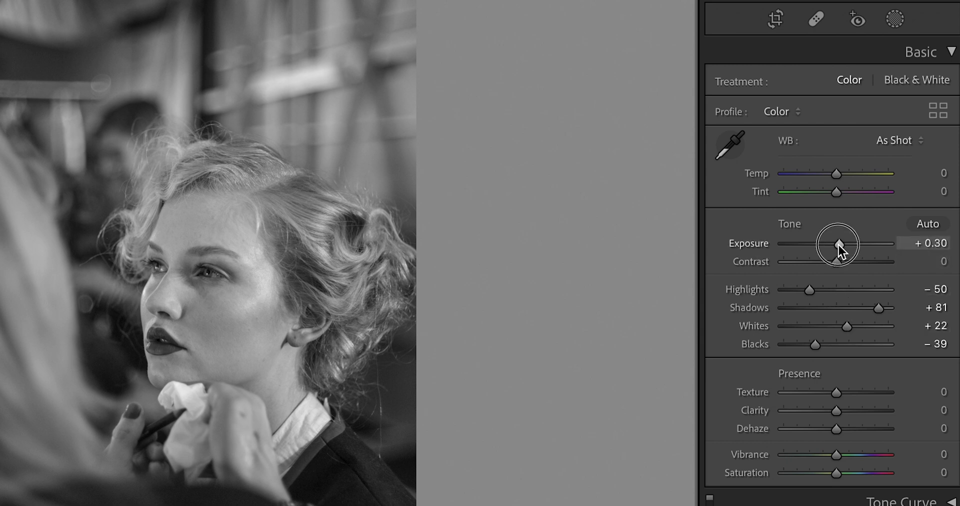
pyautogui.moveTo(838, 245); pyautogui.dragTo(837, 245)
pyautogui.hotkey('ctrl', 'z')
pyautogui.hotkey('ctrl', 'z')
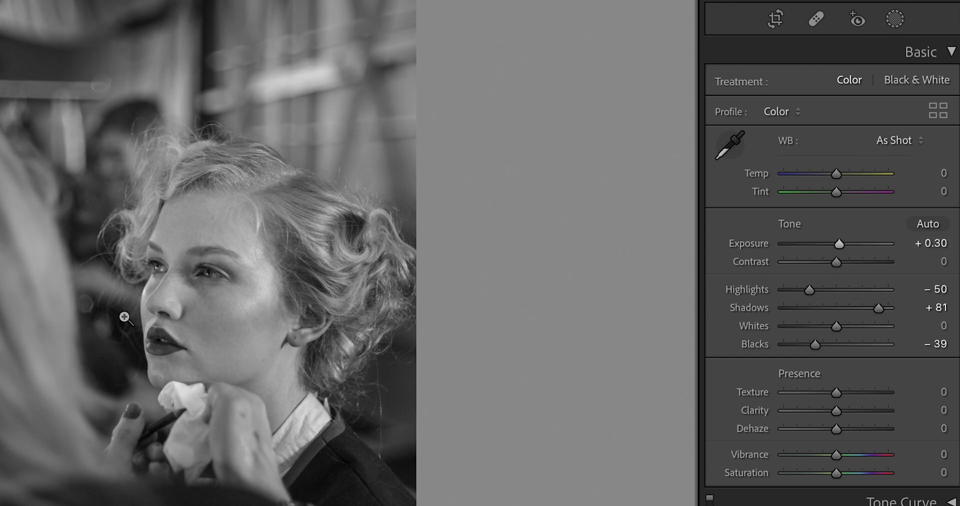
# Check the portrait's eyes and skin up close, and set Blacks to −42
pyautogui.click(201, 272)
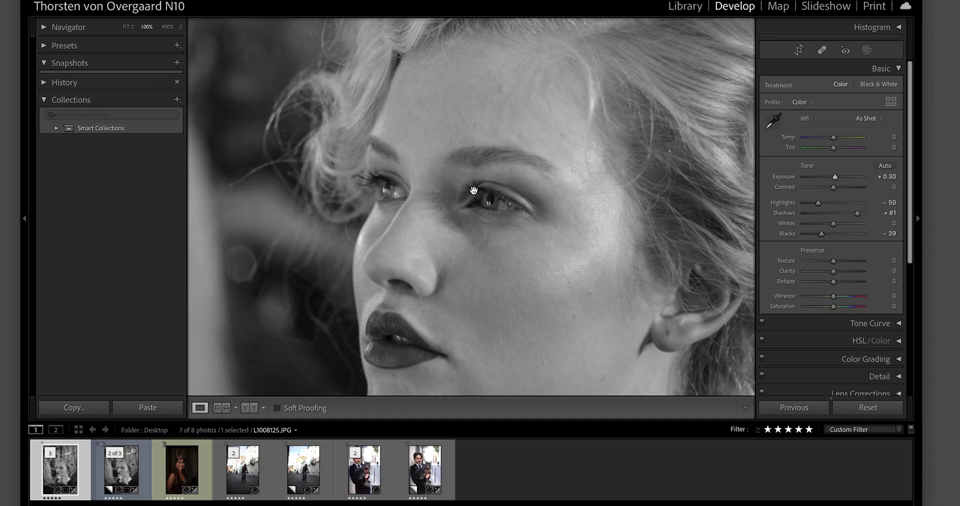
pyautogui.click(474, 190)
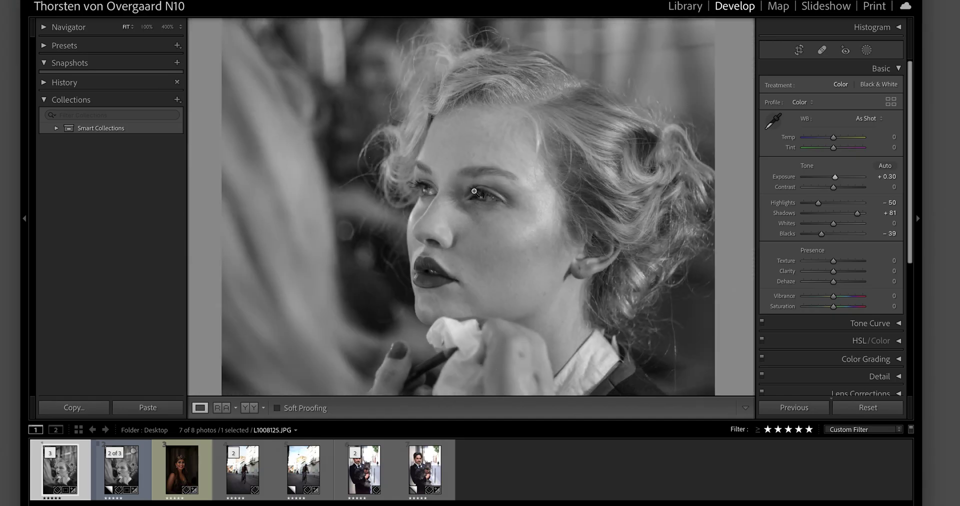
pyautogui.moveTo(821, 235); pyautogui.dragTo(820, 235)
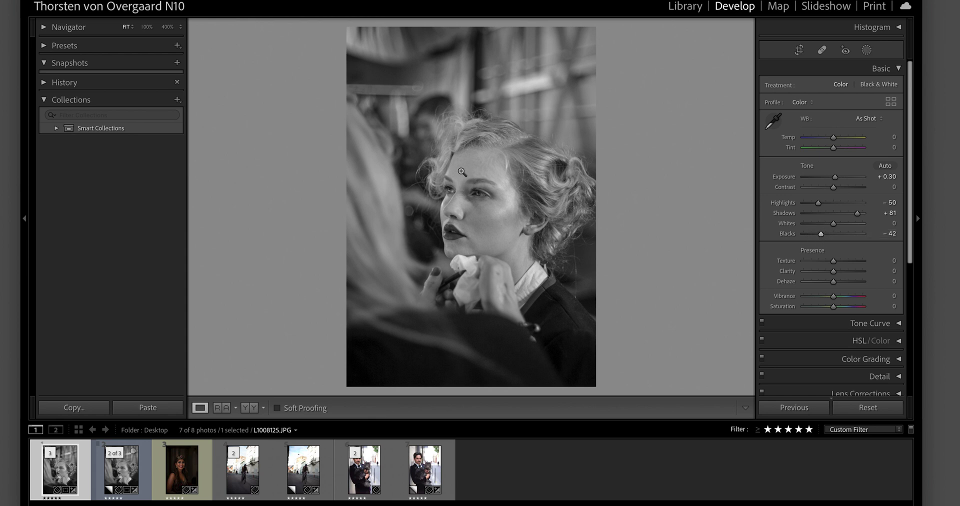
# Open the list of Calibration process versions for the original portrait
pyautogui.hotkey('ctrl', "'")
pyautogui.scroll(-5, 814, 308)
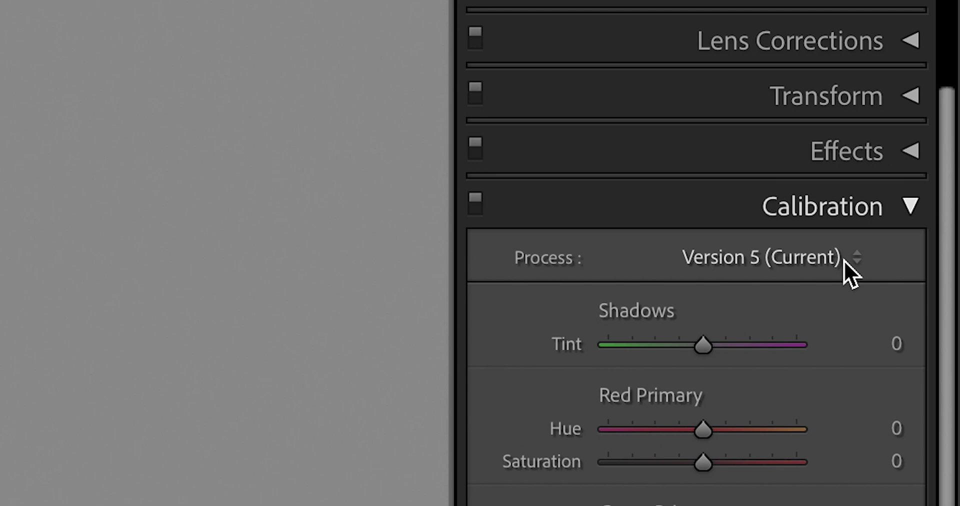
pyautogui.click(877, 246)
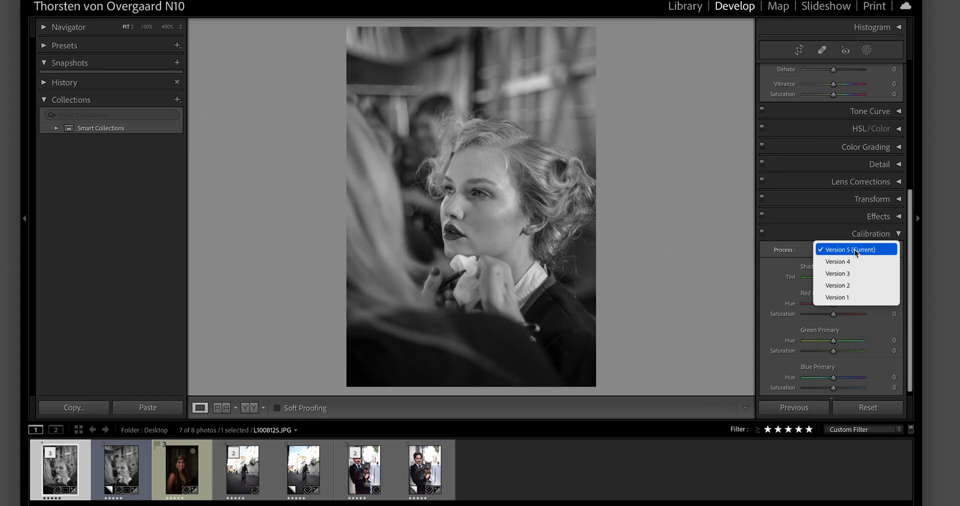
# Select the portrait's virtual copy and choose Version 2 as its Calibration process
pyautogui.click(121, 467)
pyautogui.click(121, 468)
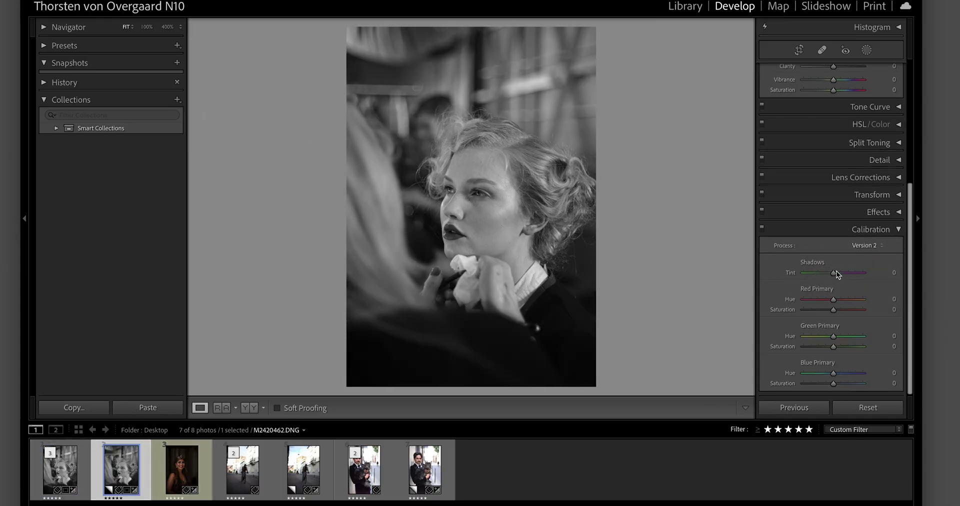
pyautogui.click(865, 245)
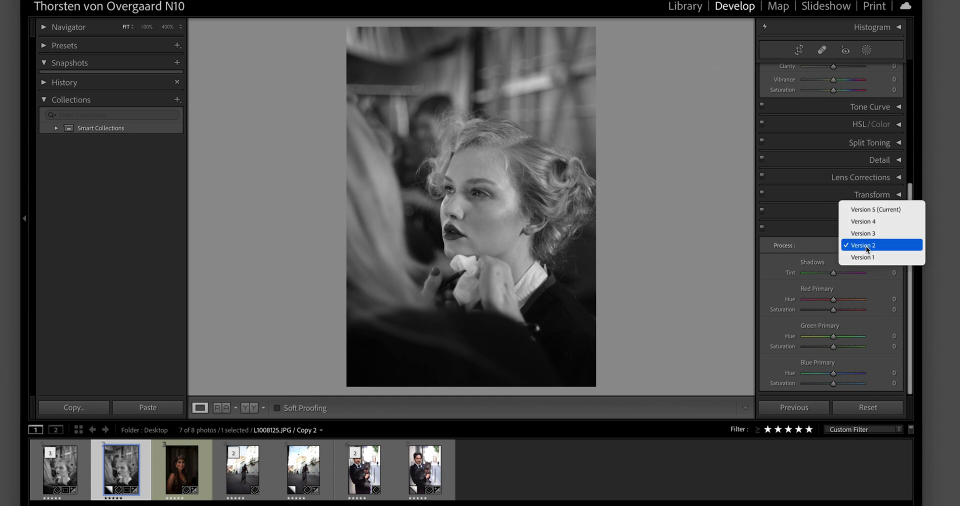
pyautogui.click(866, 246)
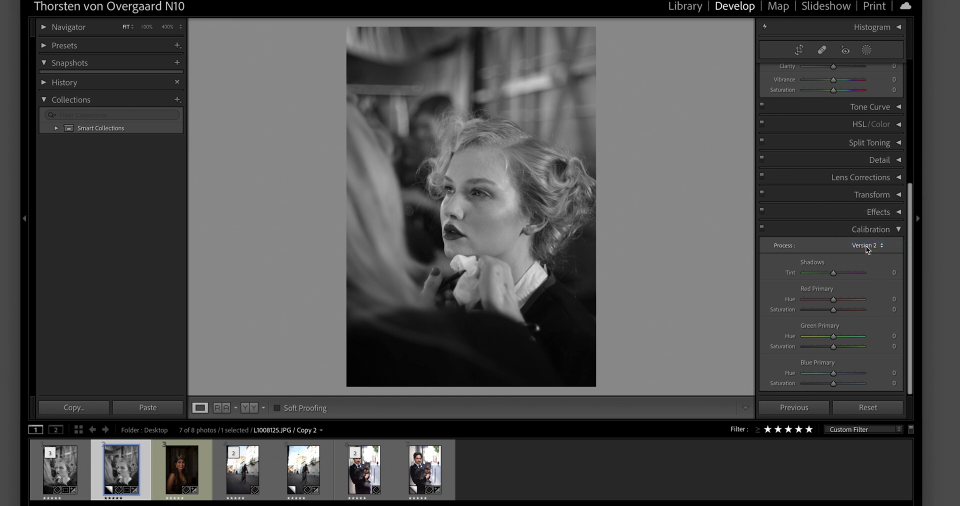
# Compare the Basic tone controls of the Version 2 copy with the original portrait's, and return to the copy
pyautogui.scroll(5, 845, 160)
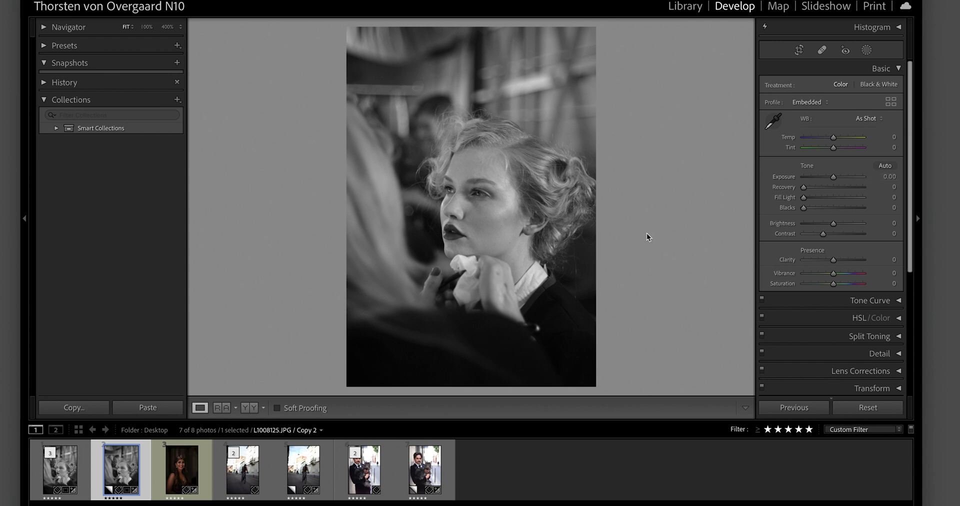
pyautogui.click(60, 476)
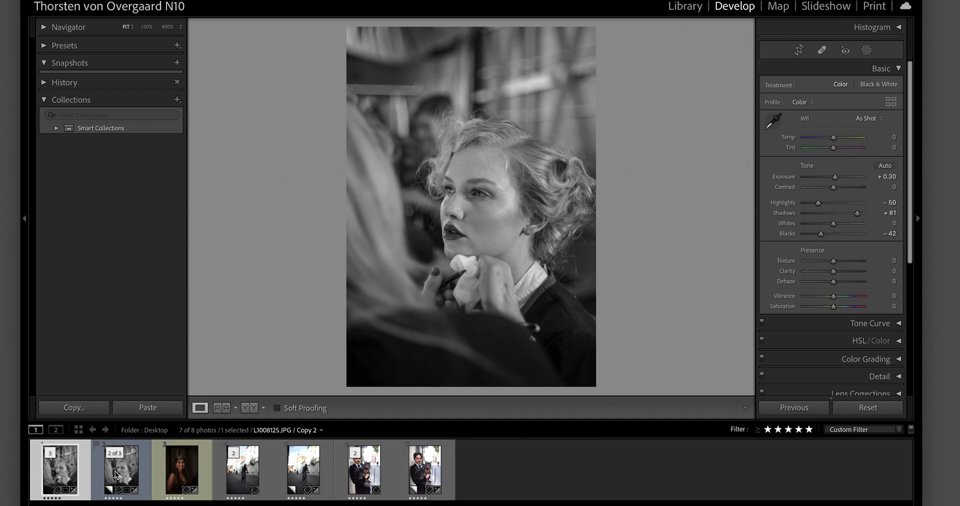
pyautogui.click(116, 475)
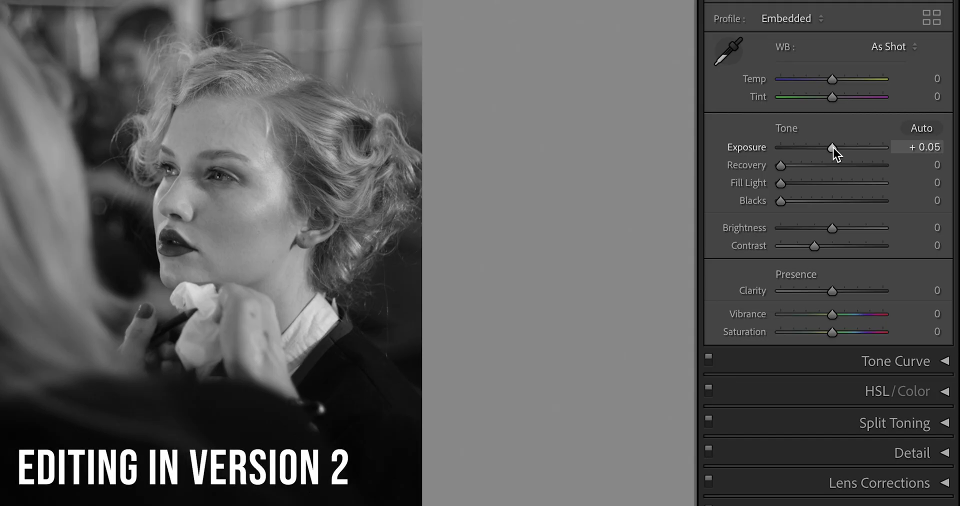
# Set Exposure to −0.25 and Fill Light to 47 on the Version 2 portrait copy, checking the hair and face up close
pyautogui.moveTo(833, 148); pyautogui.dragTo(830, 149)
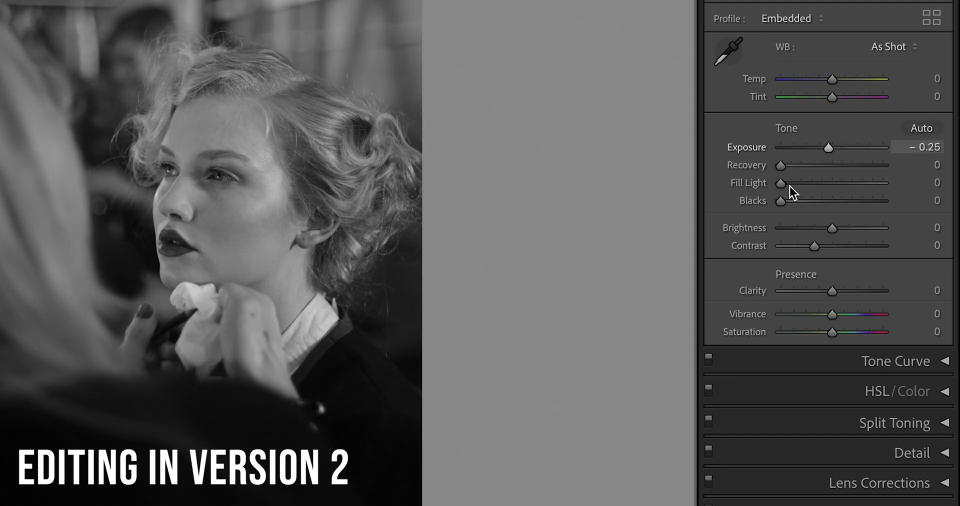
pyautogui.moveTo(782, 186); pyautogui.dragTo(830, 181)
pyautogui.click(165, 88)
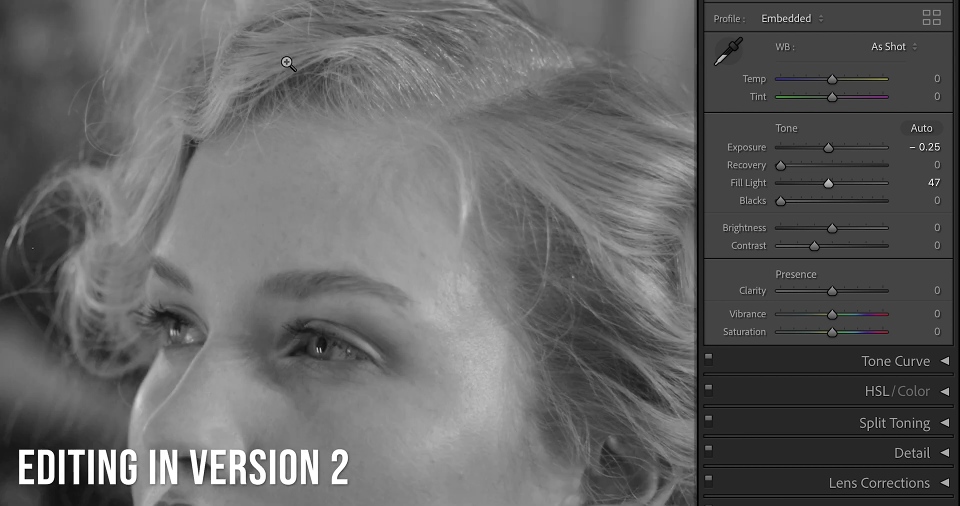
pyautogui.click(285, 60)
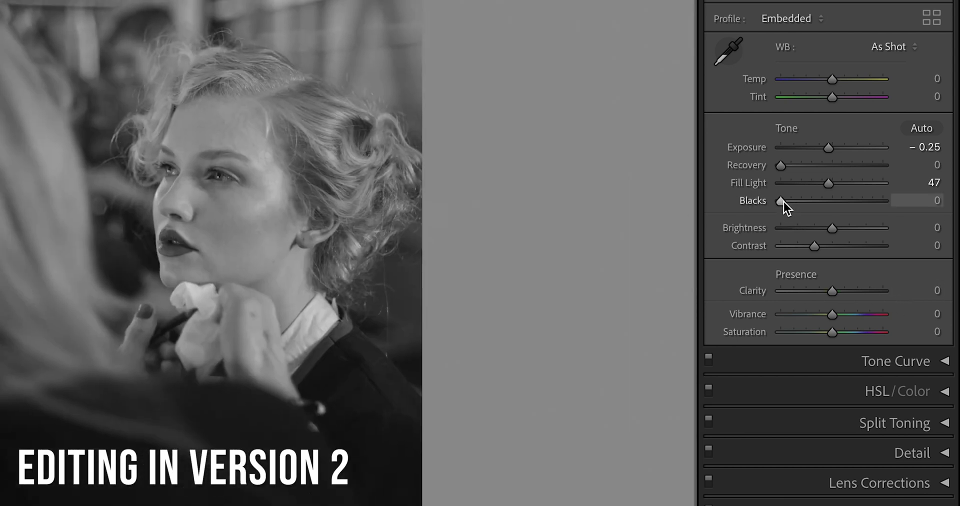
# Refine the portrait copy's tone with Blacks 7, Exposure −0.40, Recovery 15, Brightness +12 and Contrast +10
pyautogui.moveTo(782, 202); pyautogui.dragTo(790, 204)
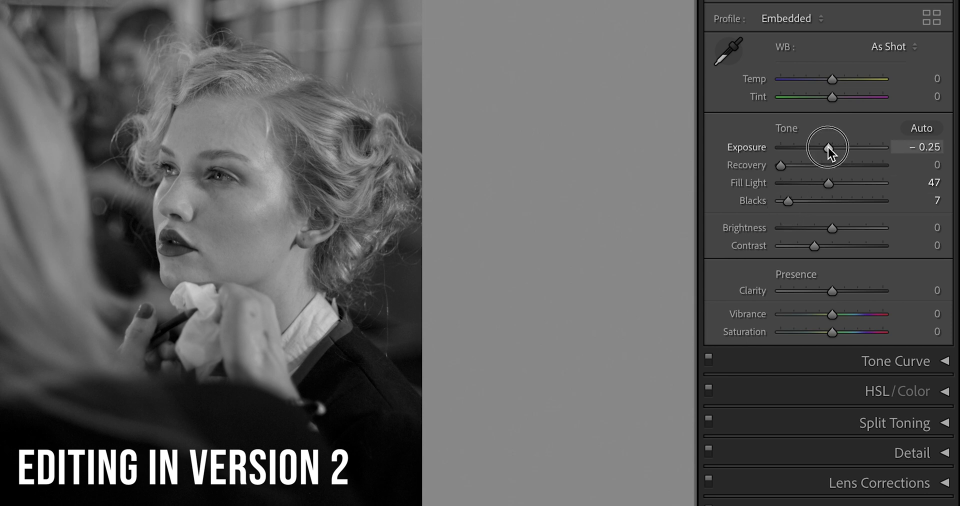
pyautogui.moveTo(828, 148); pyautogui.dragTo(797, 162)
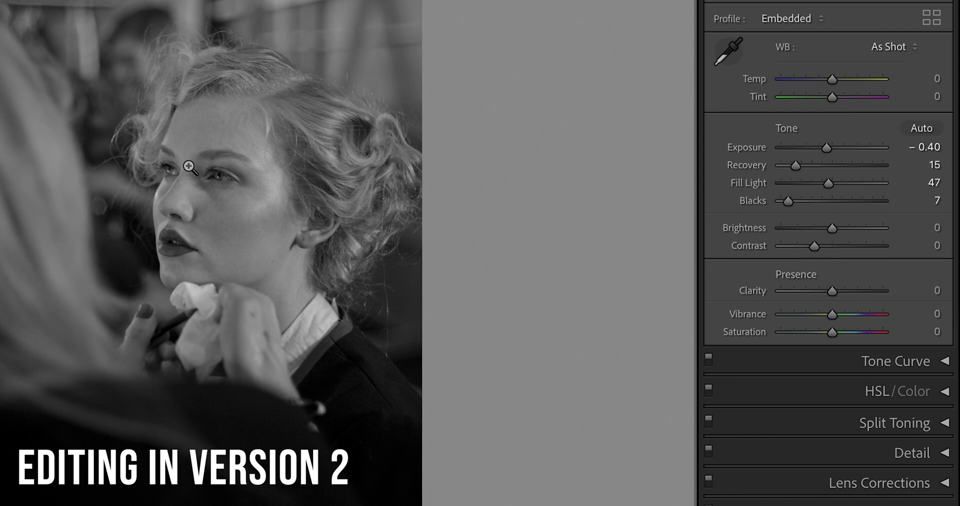
pyautogui.click(186, 190)
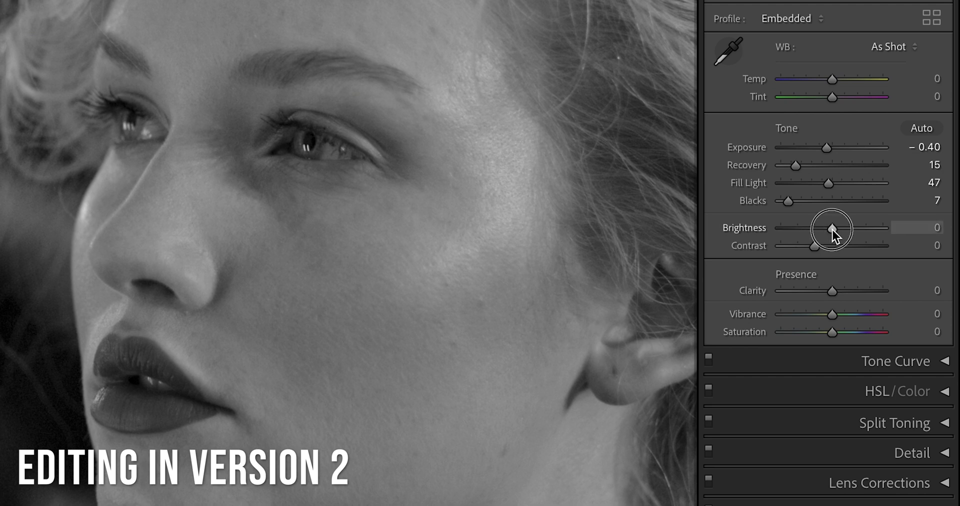
pyautogui.moveTo(832, 230)
pyautogui.mouseDown()
pyautogui.moveTo(817, 247)
pyautogui.moveTo(829, 242)
pyautogui.moveTo(799, 248)
pyautogui.moveTo(823, 244)
pyautogui.moveTo(836, 226)
pyautogui.mouseUp()
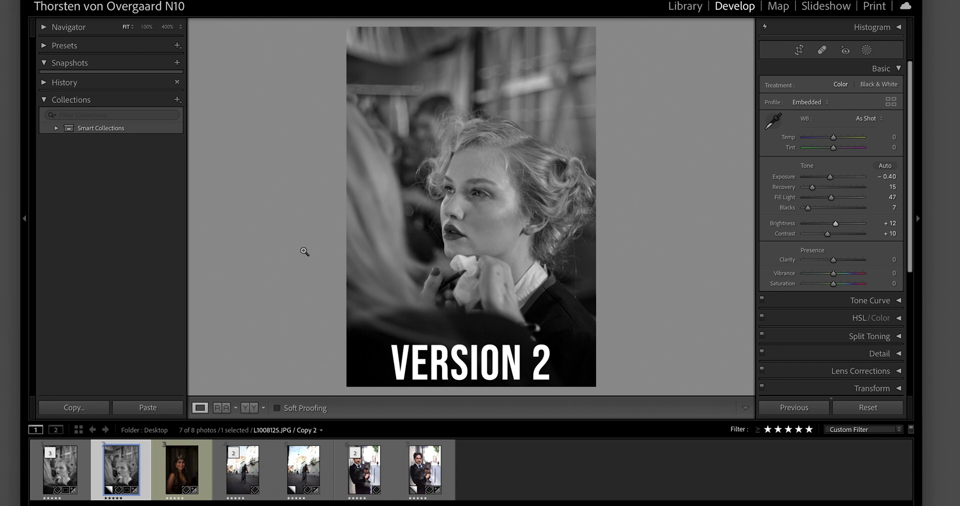
# Compare the edited original portrait with its edited Version 2 copy
pyautogui.click(58, 470)
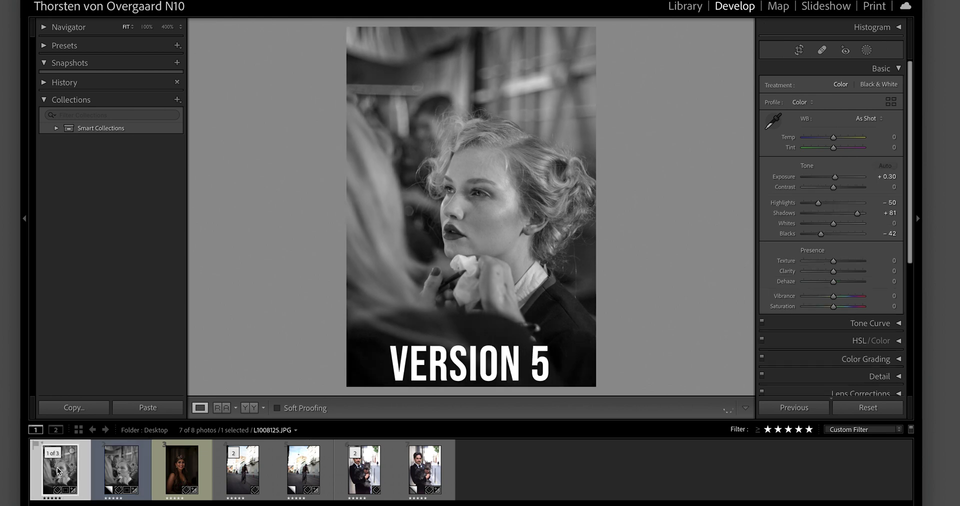
pyautogui.click(120, 474)
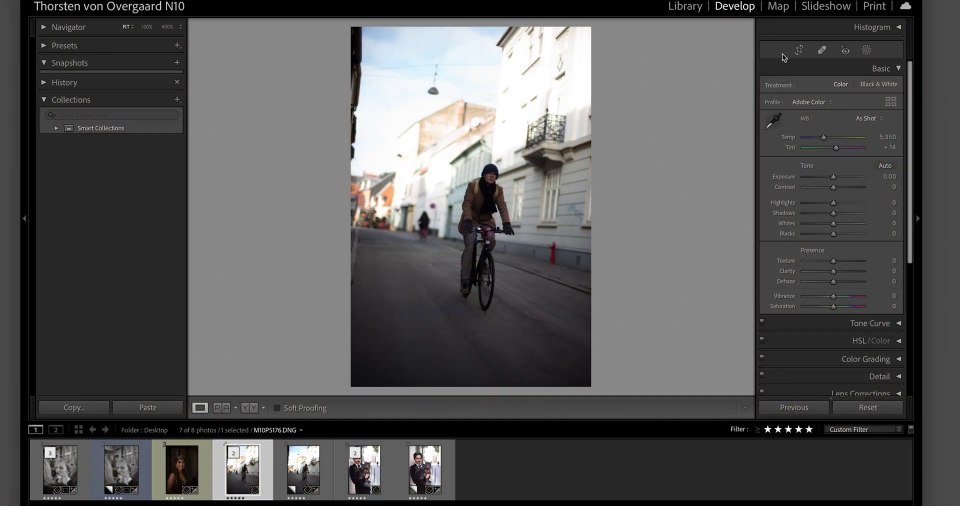
# Straighten the cyclist street photo to an angle of −5.65 and tighten its crop around the rider
pyautogui.click(800, 50)
pyautogui.moveTo(640, 146); pyautogui.dragTo(643, 128)
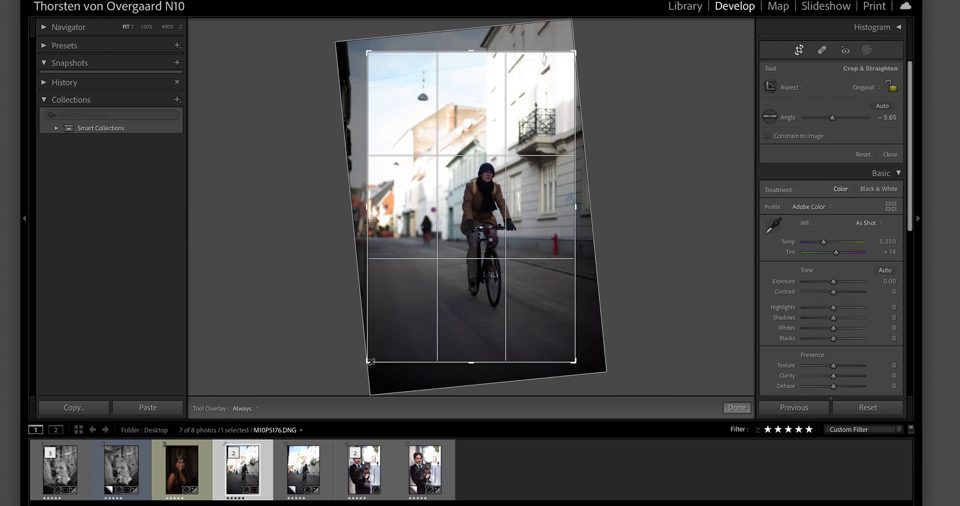
pyautogui.moveTo(368, 361)
pyautogui.mouseDown()
pyautogui.moveTo(371, 346)
pyautogui.moveTo(368, 356)
pyautogui.mouseUp()
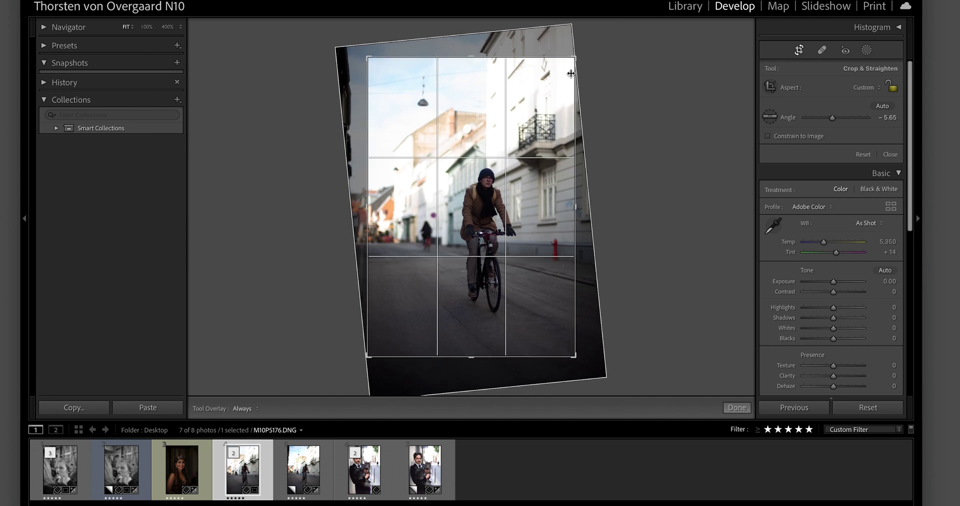
pyautogui.moveTo(575, 59); pyautogui.dragTo(571, 61)
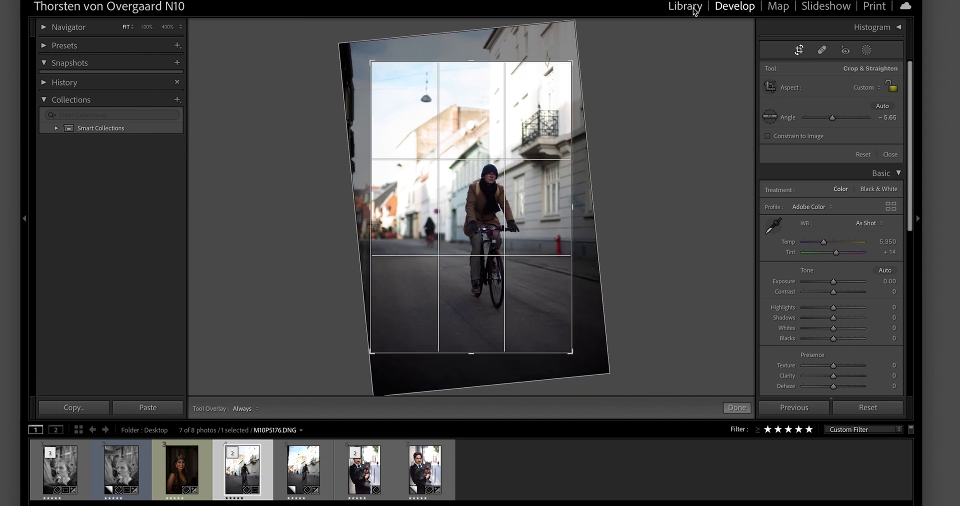
pyautogui.click(802, 50)
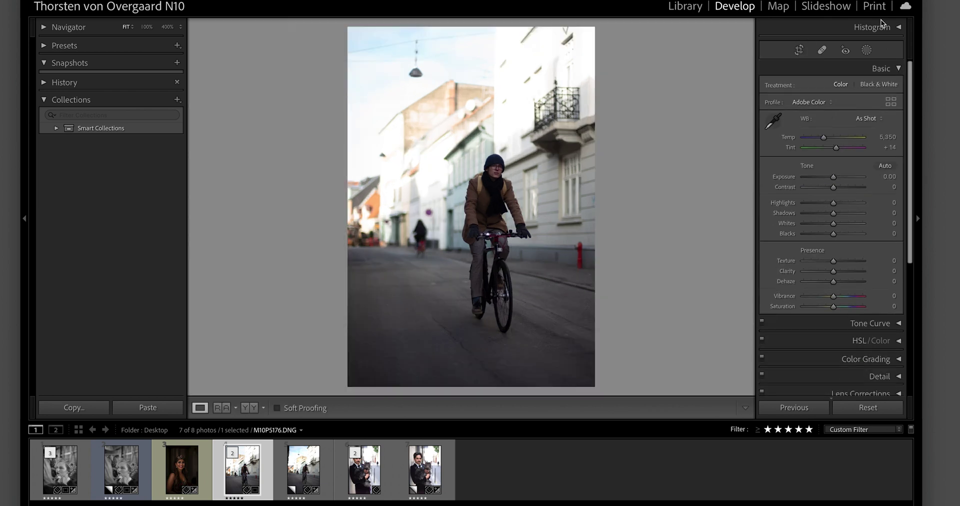
# Copy the cyclist photo's develop settings with groups such as Basic, HSL/Color, Treatment & Profile, Calibration, Masking, Lens Corrections and Transform excluded
pyautogui.press('super+shift+c')
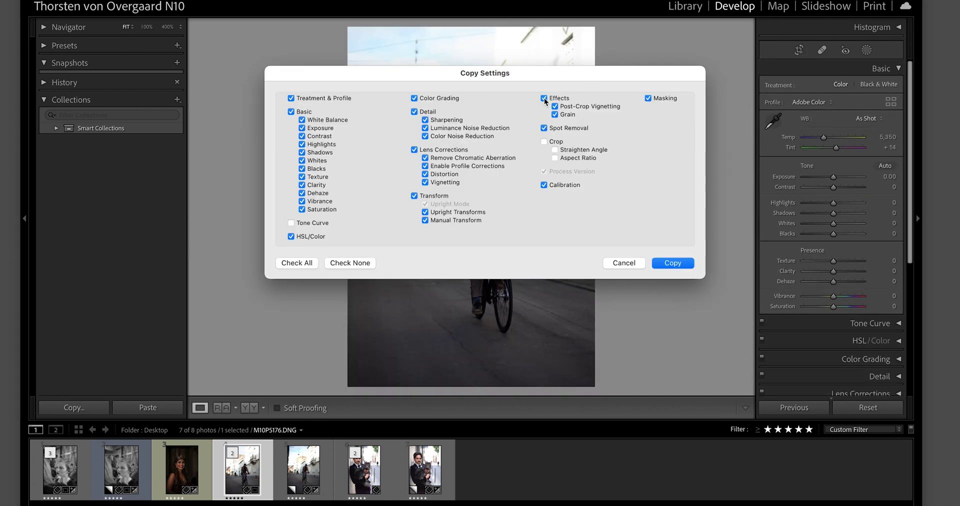
pyautogui.click(544, 185)
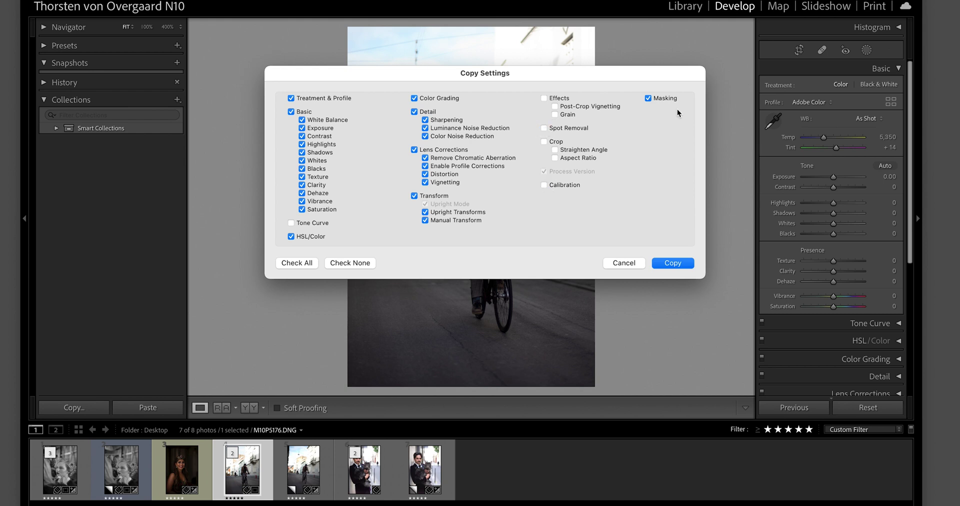
pyautogui.click(648, 99)
pyautogui.click(414, 150)
pyautogui.click(414, 196)
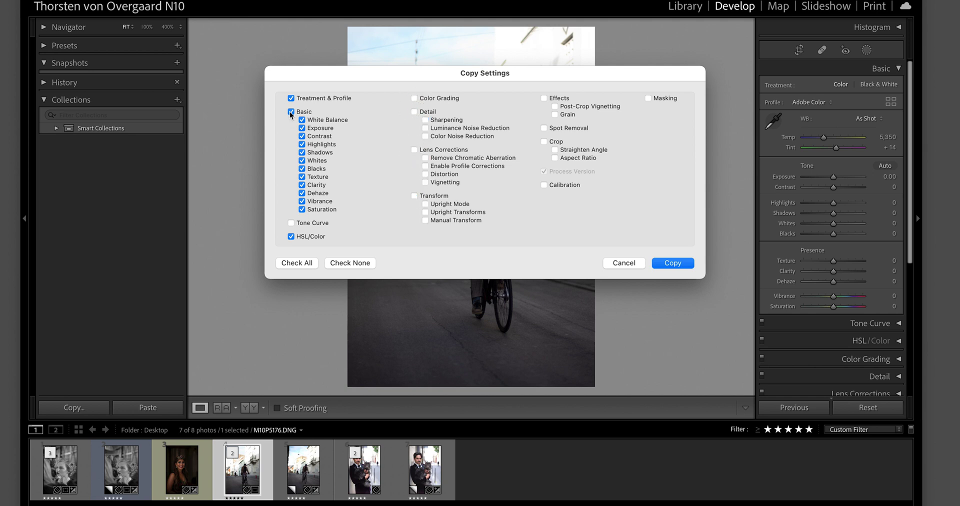
pyautogui.click(291, 112)
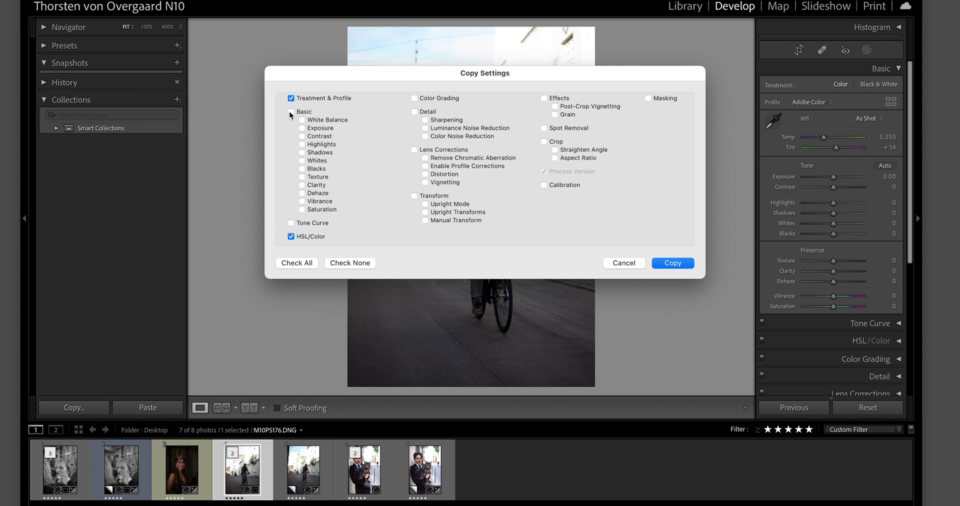
pyautogui.click(291, 236)
pyautogui.click(291, 98)
pyautogui.click(660, 264)
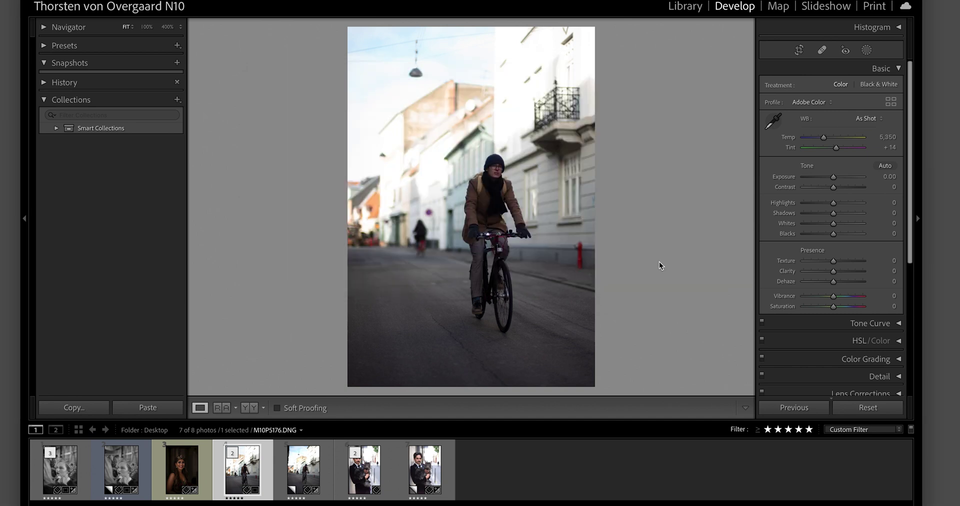
# View the neighbouring cyclist photo M10P2126.DNG and return to M10P5176.DNG
pyautogui.hotkey('ctrl', "'")
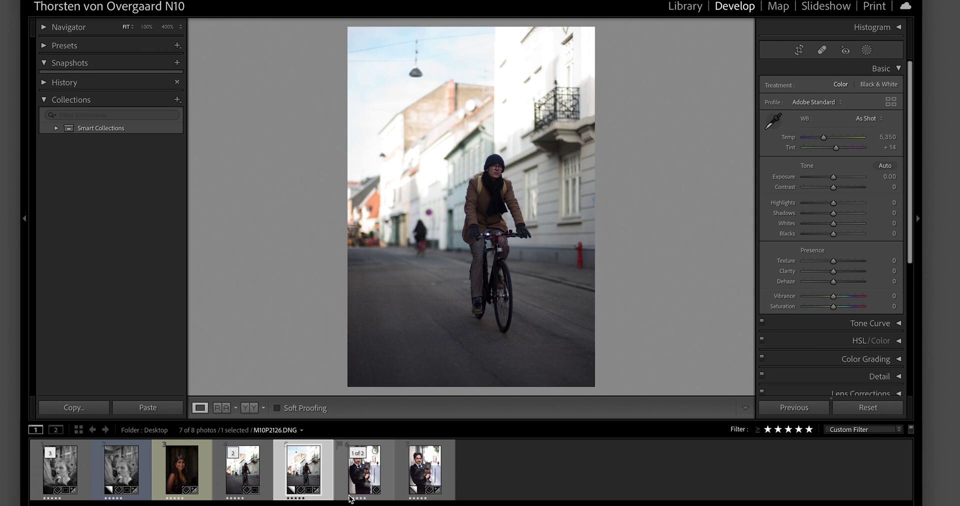
pyautogui.click(242, 478)
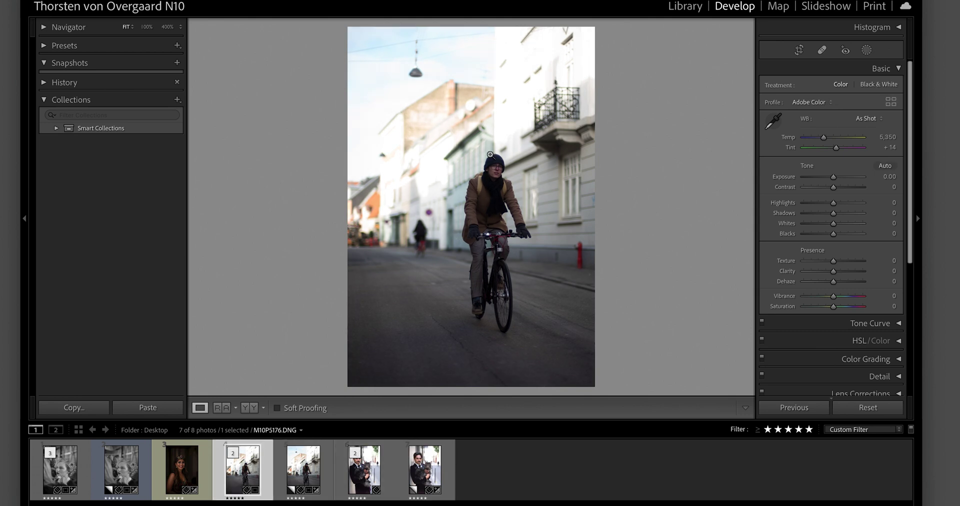
# Raise the exposure of the cyclist photo to +1.25
pyautogui.scroll(-10, 850, 350)
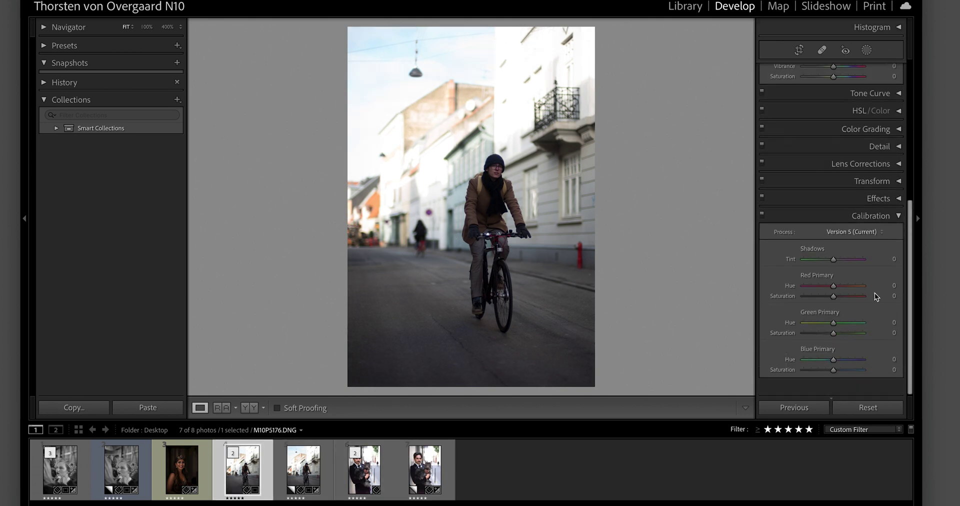
pyautogui.scroll(1, 876, 297)
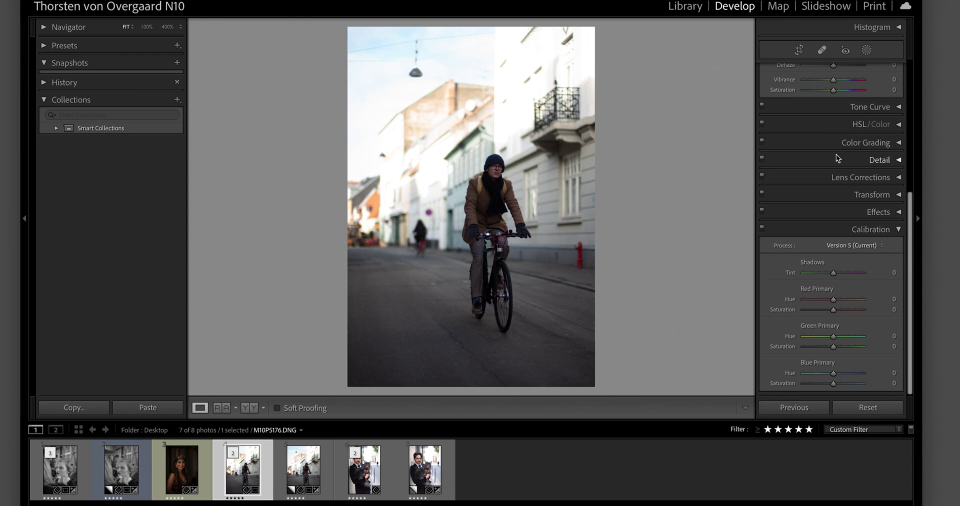
pyautogui.scroll(-1, 836, 155)
pyautogui.scroll(10, 836, 156)
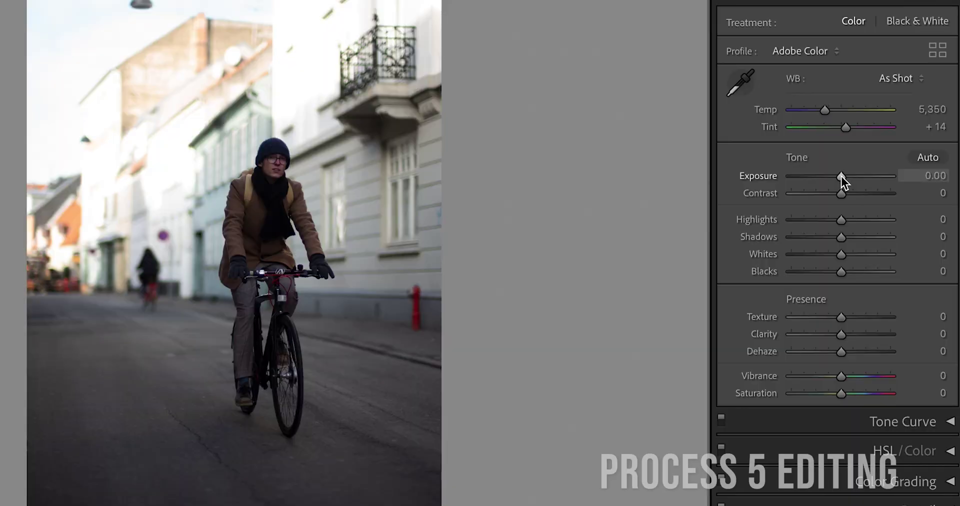
pyautogui.moveTo(841, 179); pyautogui.dragTo(849, 176)
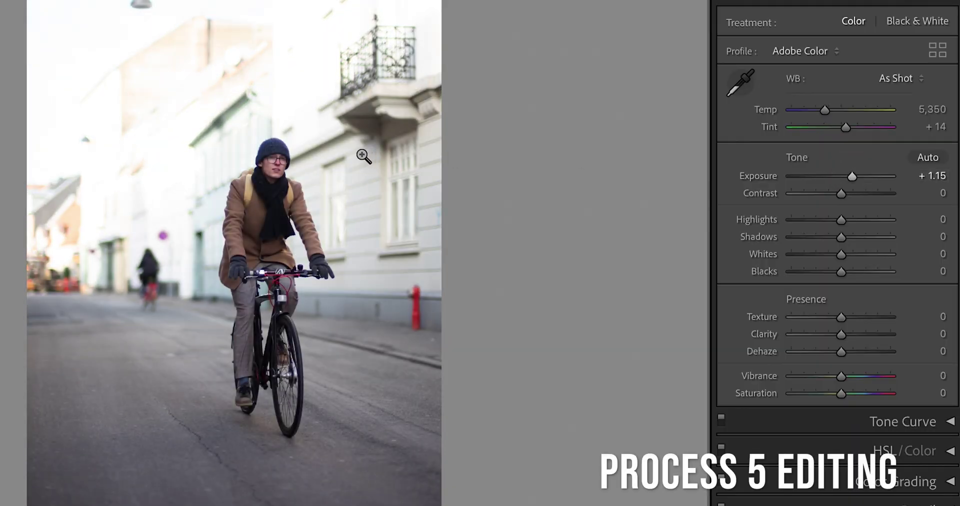
pyautogui.click(282, 165)
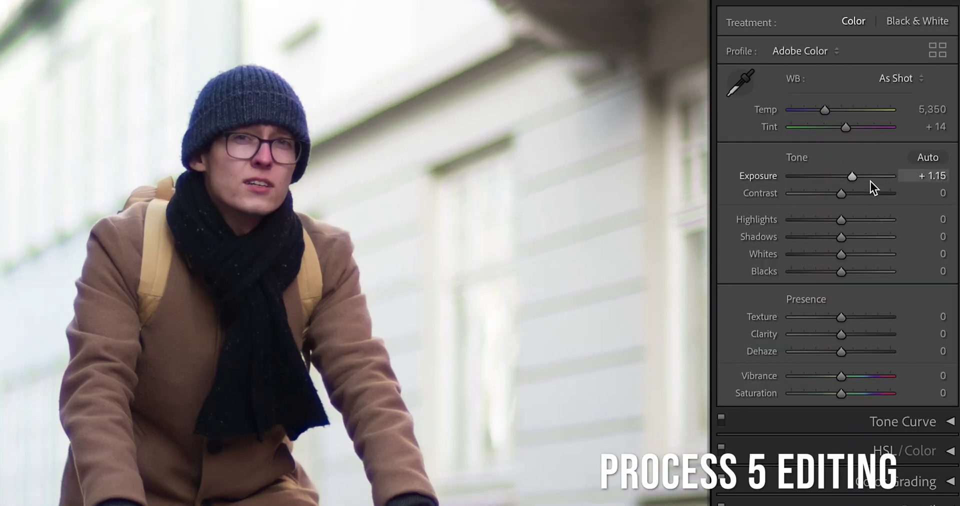
pyautogui.moveTo(856, 177); pyautogui.dragTo(856, 175)
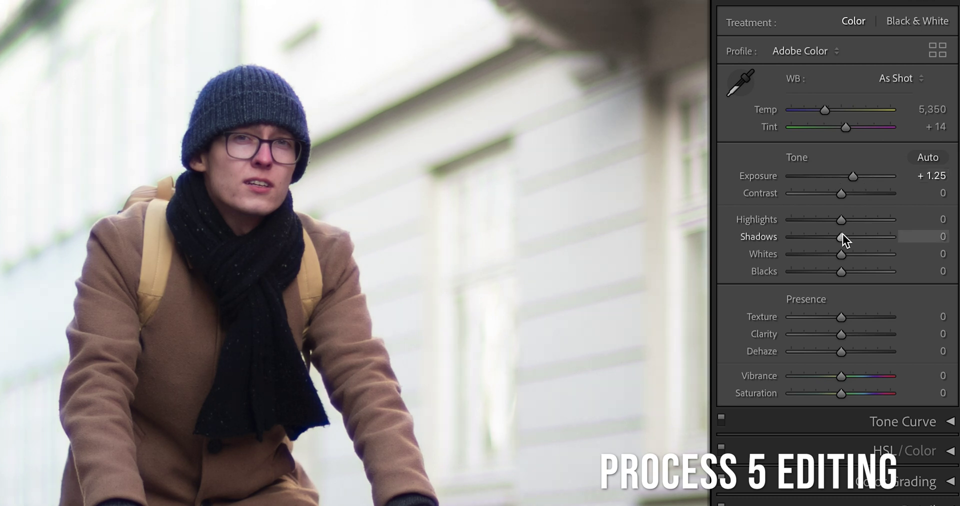
# Set Highlights to −52 and Whites to −51 for the cyclist photo
pyautogui.moveTo(842, 218); pyautogui.dragTo(817, 218)
pyautogui.press('z')
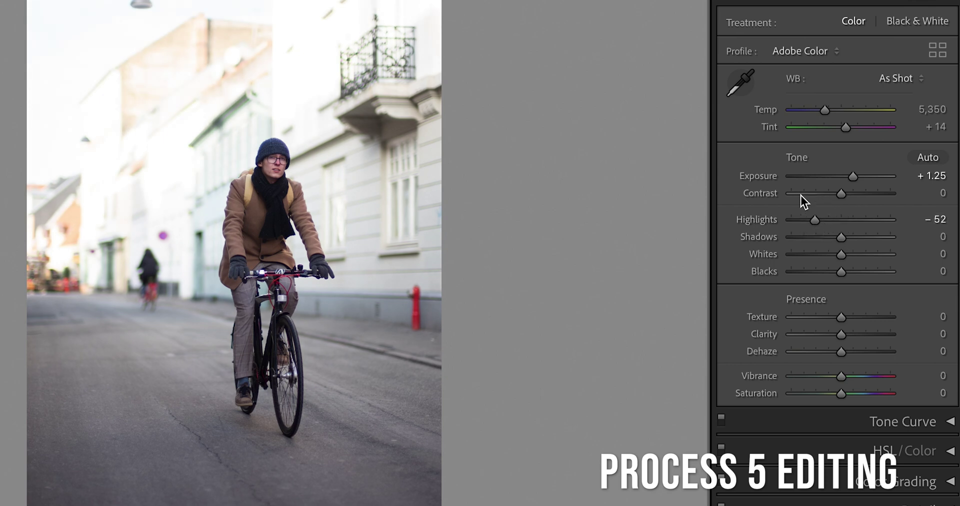
pyautogui.moveTo(841, 257); pyautogui.dragTo(815, 256)
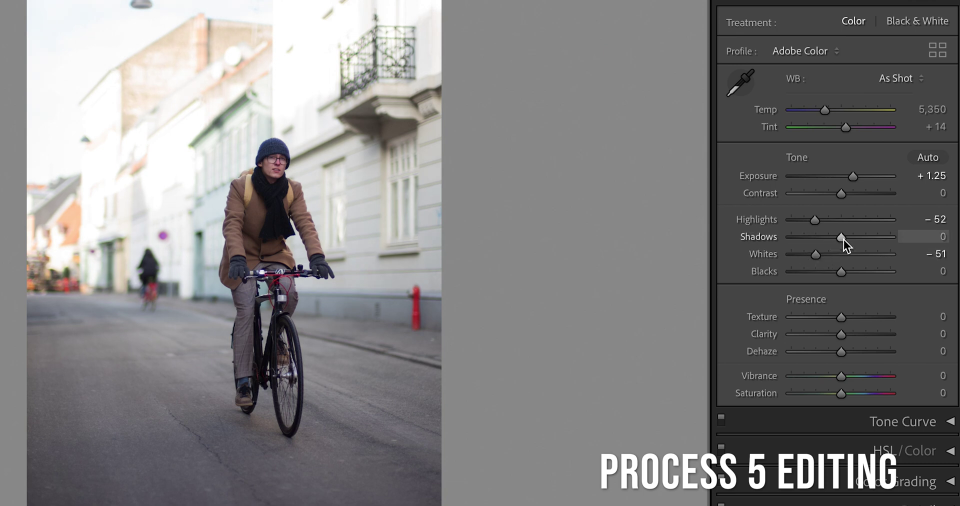
# Set Shadows to +59 and Blacks to −49, judging the detail in the rider's dark scarf
pyautogui.click(232, 181)
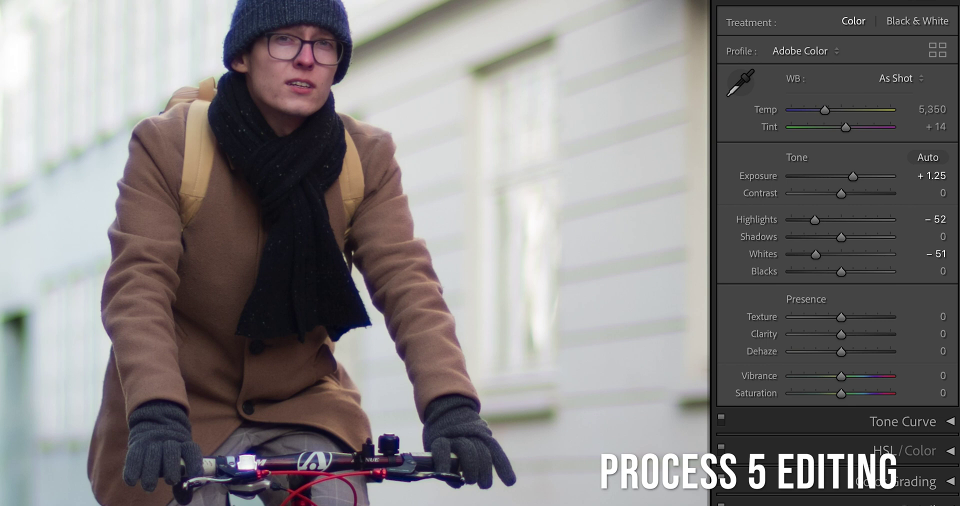
pyautogui.moveTo(204, 172); pyautogui.dragTo(107, 497)
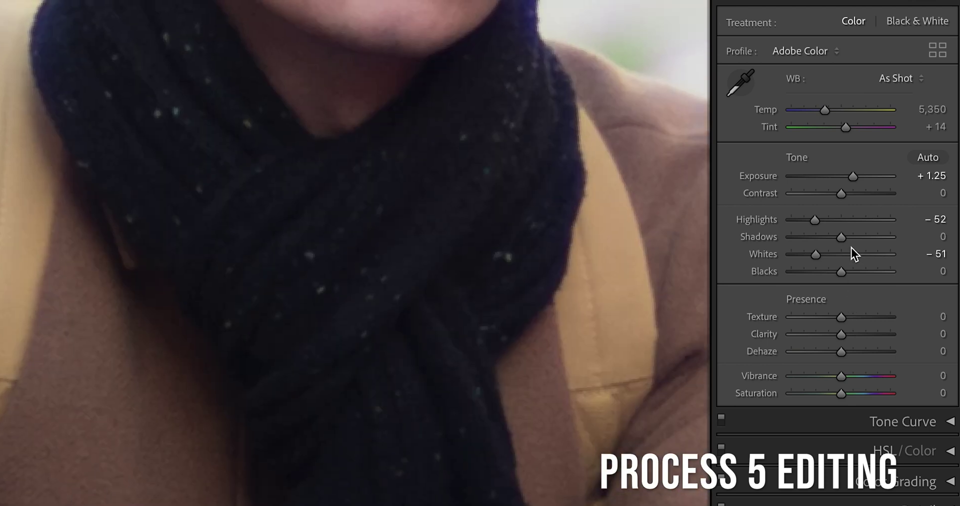
pyautogui.moveTo(845, 238); pyautogui.dragTo(874, 236)
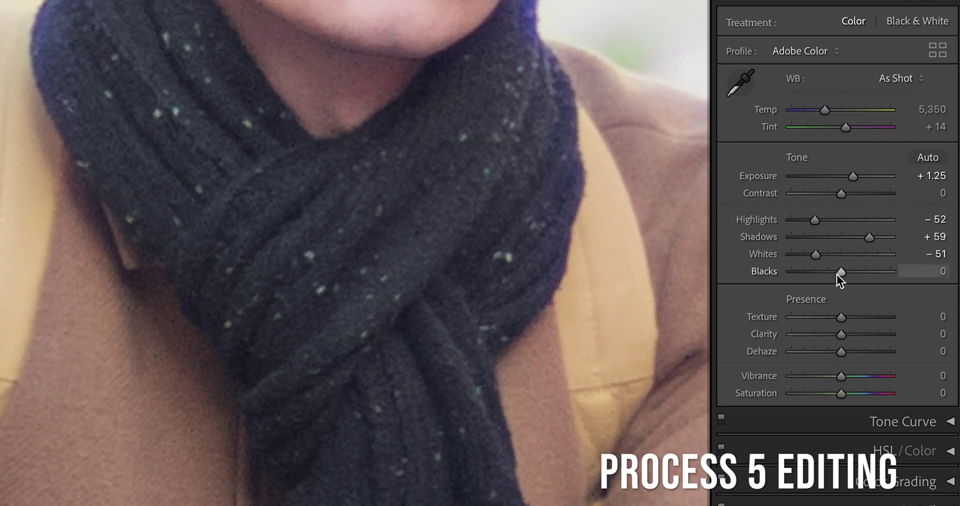
pyautogui.moveTo(841, 271); pyautogui.dragTo(815, 274)
pyautogui.press('z')
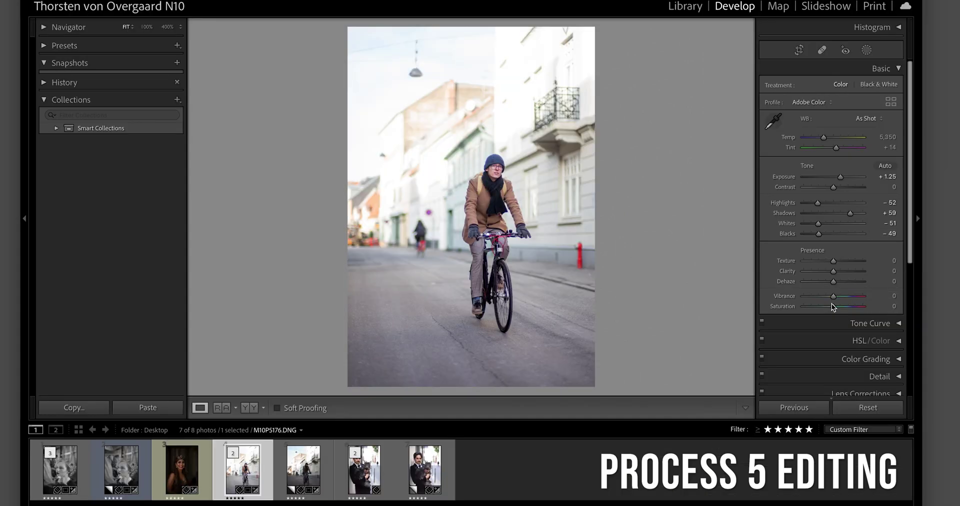
# Remove the photo's color with Saturation −100, and try a cooler white balance temperature before undoing it
pyautogui.moveTo(833, 307); pyautogui.dragTo(795, 309)
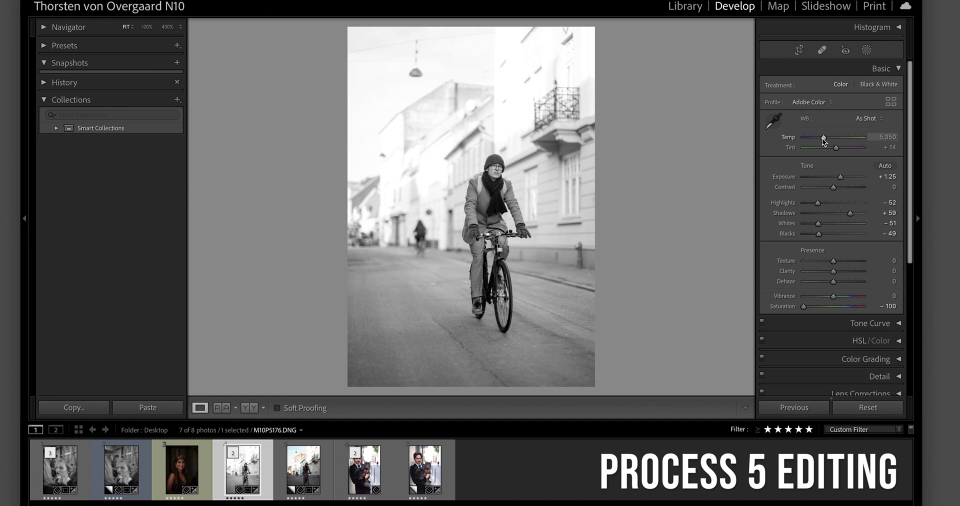
pyautogui.moveTo(822, 138)
pyautogui.mouseDown()
pyautogui.moveTo(856, 137)
pyautogui.moveTo(796, 145)
pyautogui.moveTo(830, 138)
pyautogui.moveTo(813, 139)
pyautogui.mouseUp()
pyautogui.hotkey('ctrl', 'z')
# Lower Exposure to +1.15 and Blacks to −63 while checking the rider's face and scarf up close
pyautogui.click(499, 180)
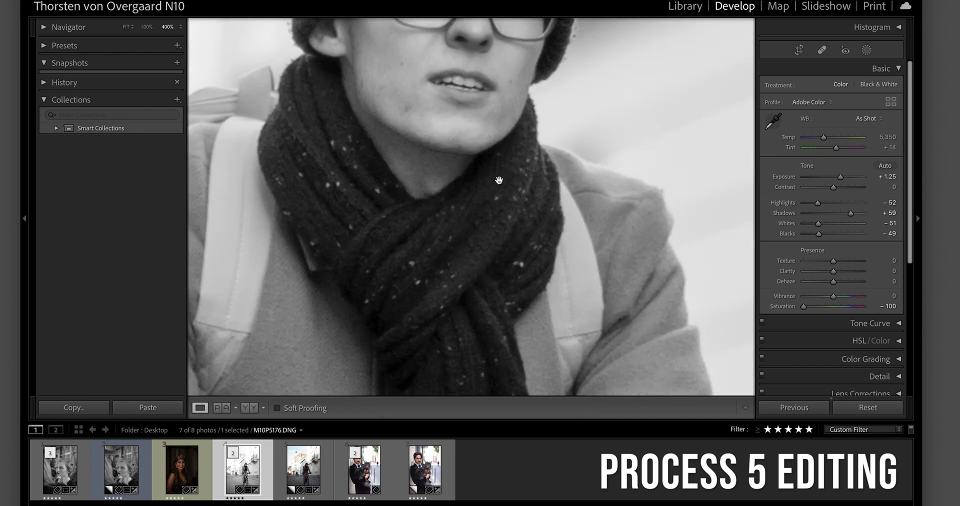
pyautogui.click(450, 103)
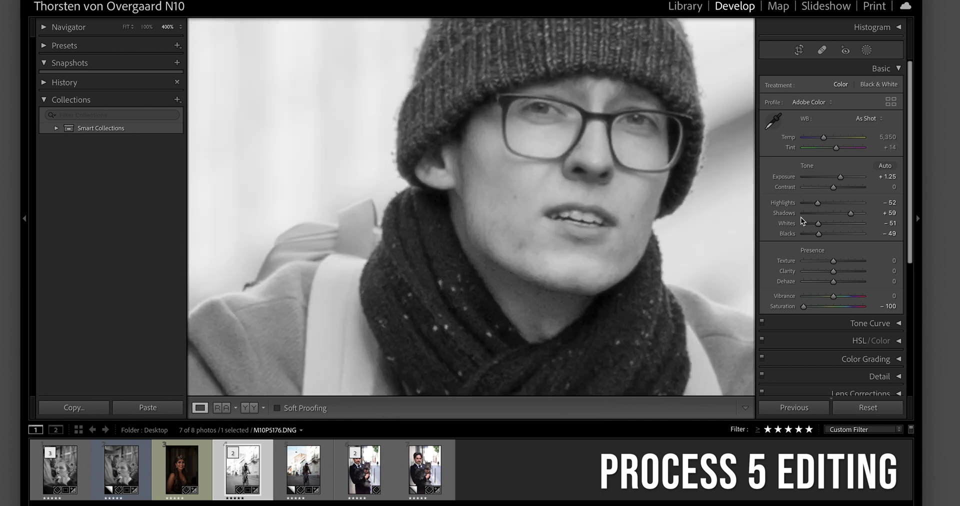
pyautogui.click(842, 179)
pyautogui.moveTo(819, 234)
pyautogui.mouseDown()
pyautogui.moveTo(834, 235)
pyautogui.moveTo(815, 240)
pyautogui.mouseUp()
pyautogui.click(574, 160)
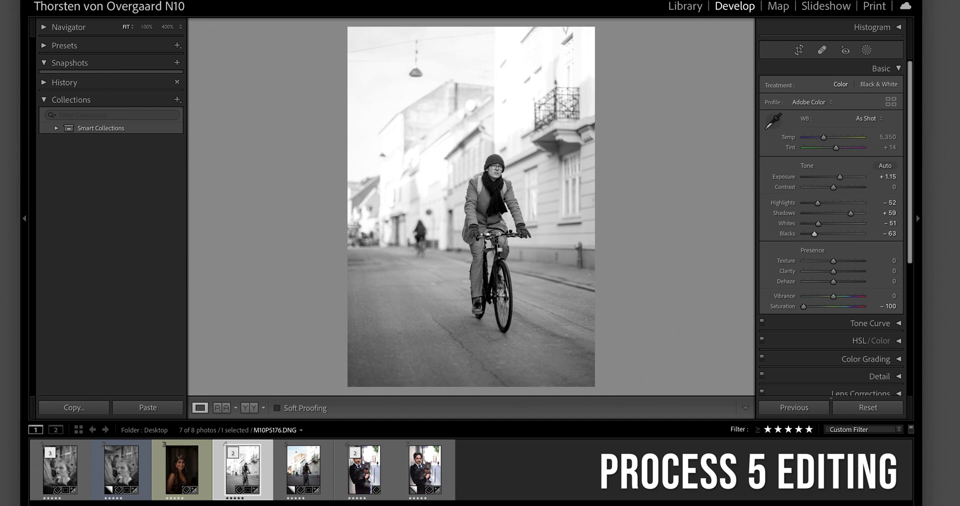
# Inspect the rider's coat, the bicycle and the road surface at 100% magnification
pyautogui.click(147, 27)
pyautogui.moveTo(472, 262); pyautogui.dragTo(513, 76)
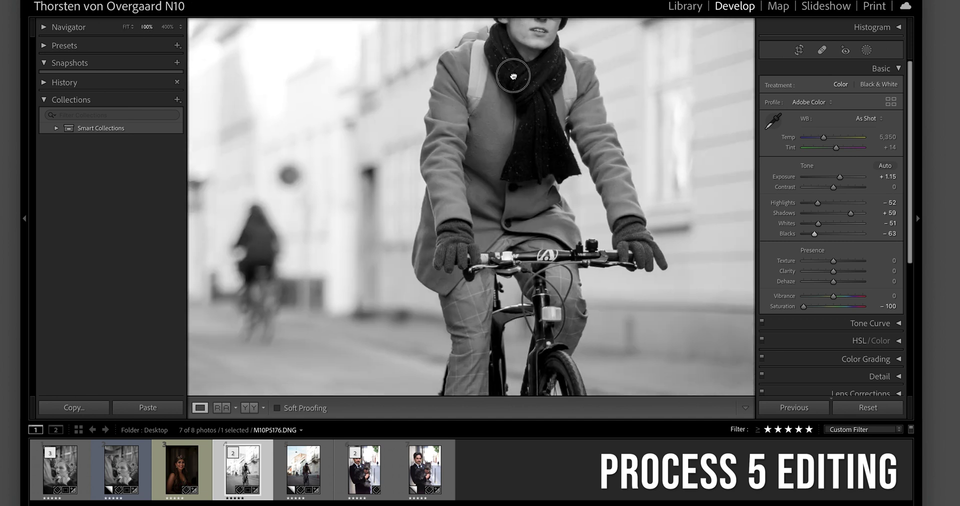
pyautogui.moveTo(488, 302); pyautogui.dragTo(478, 131)
pyautogui.moveTo(442, 199); pyautogui.dragTo(487, 134)
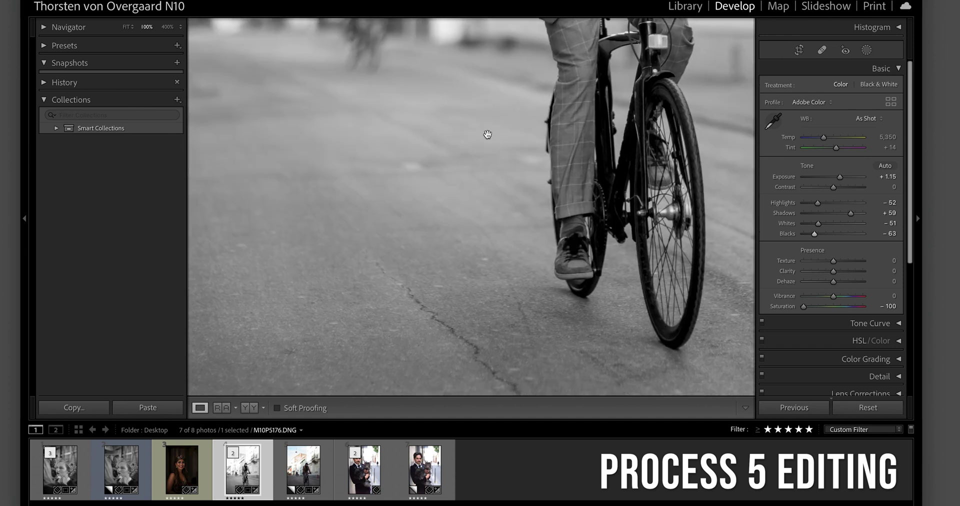
pyautogui.click(453, 211)
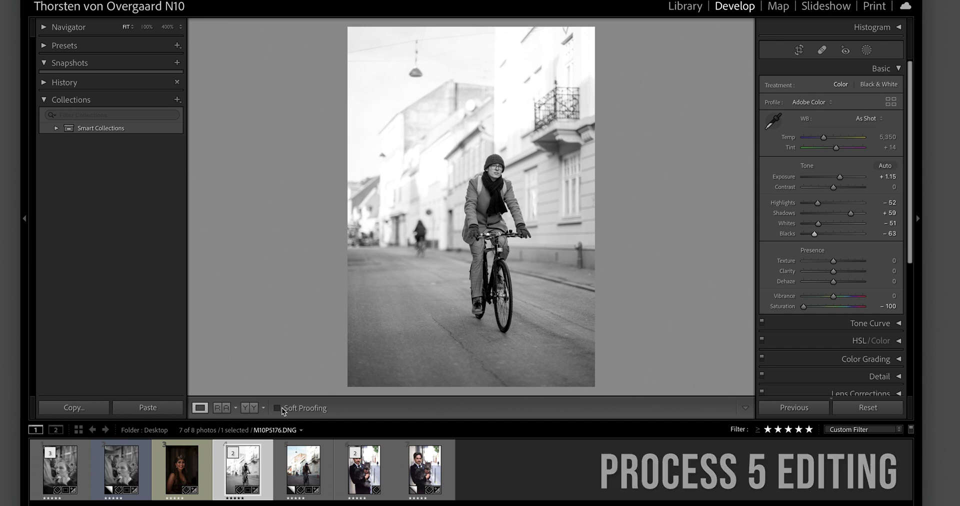
# Open Copy 1 of the cyclist photo M10P5176.DNG and set its calibration process to Version 2
pyautogui.hotkey('ctrl', "'")
pyautogui.click(303, 464)
pyautogui.hotkey('ctrl', 'shift', 'r')
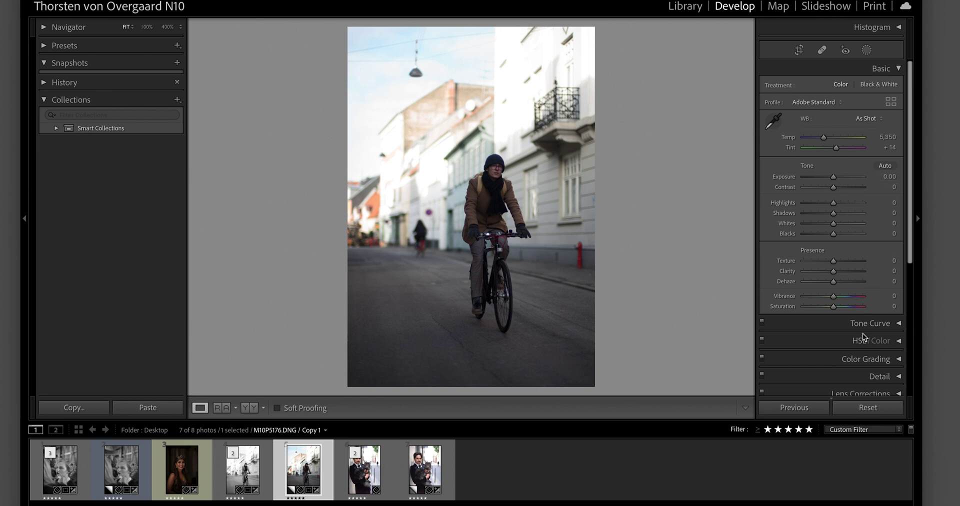
pyautogui.scroll(-5, 859, 358)
pyautogui.scroll(-3, 860, 359)
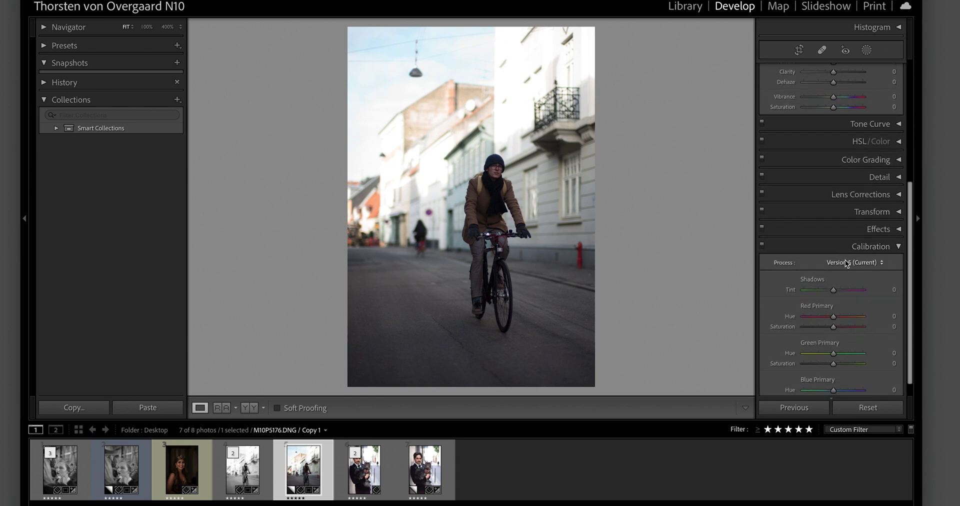
pyautogui.click(850, 262)
pyautogui.click(844, 300)
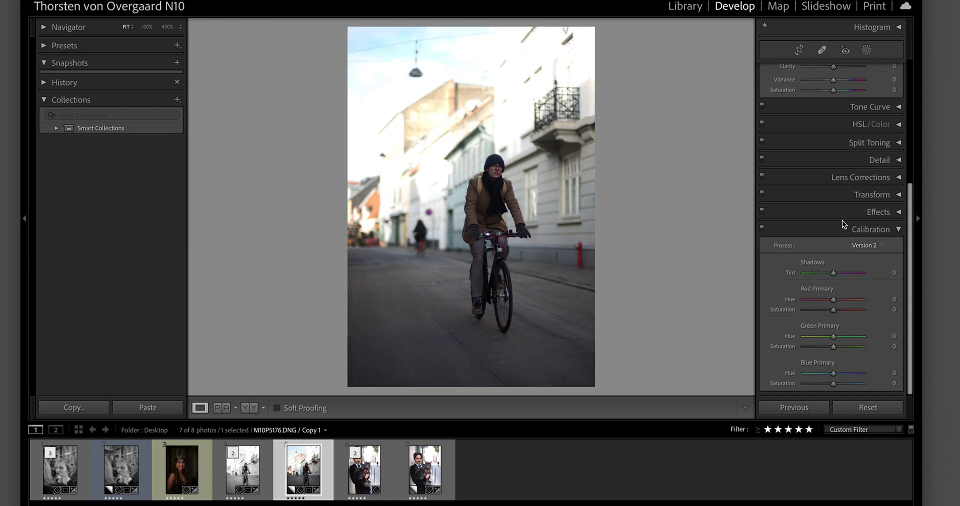
# Set the copy's Exposure to +1.60 and Recovery to 49
pyautogui.scroll(8, 844, 224)
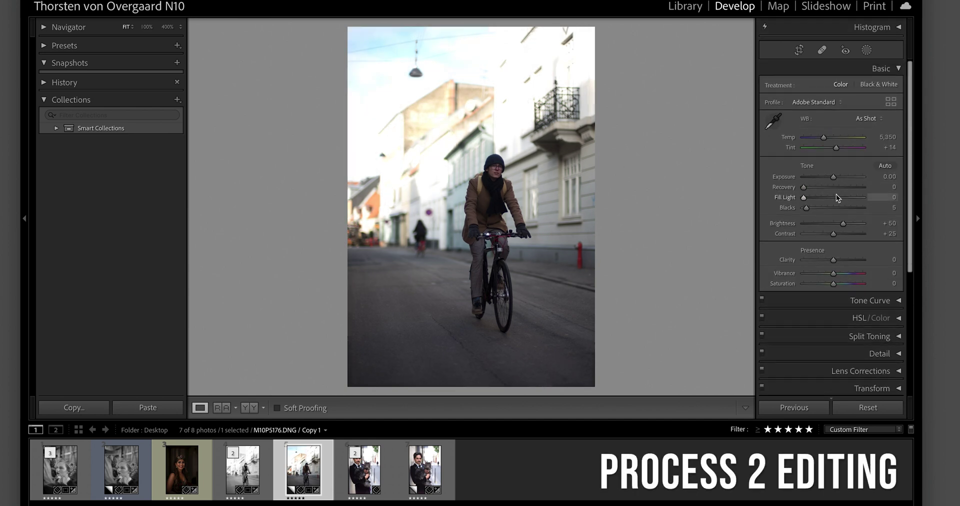
pyautogui.moveTo(833, 178); pyautogui.dragTo(845, 180)
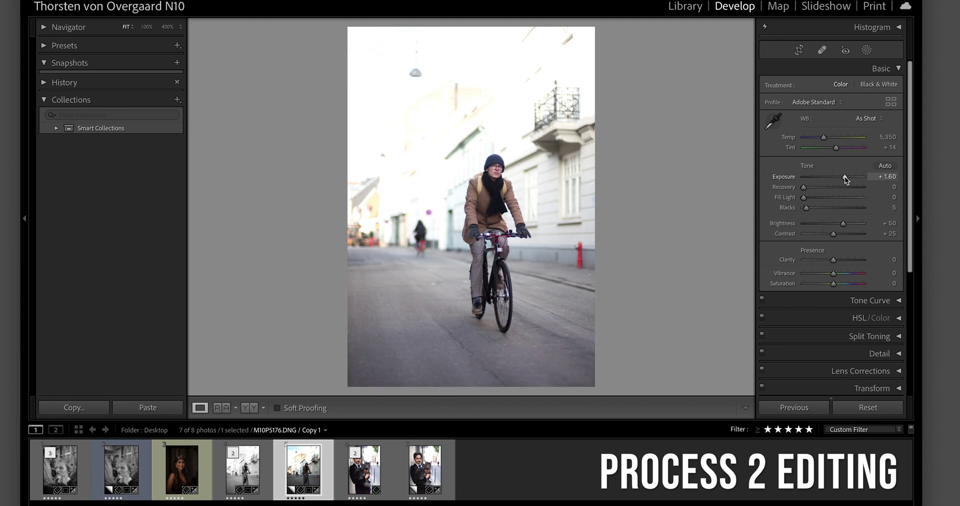
pyautogui.press('z')
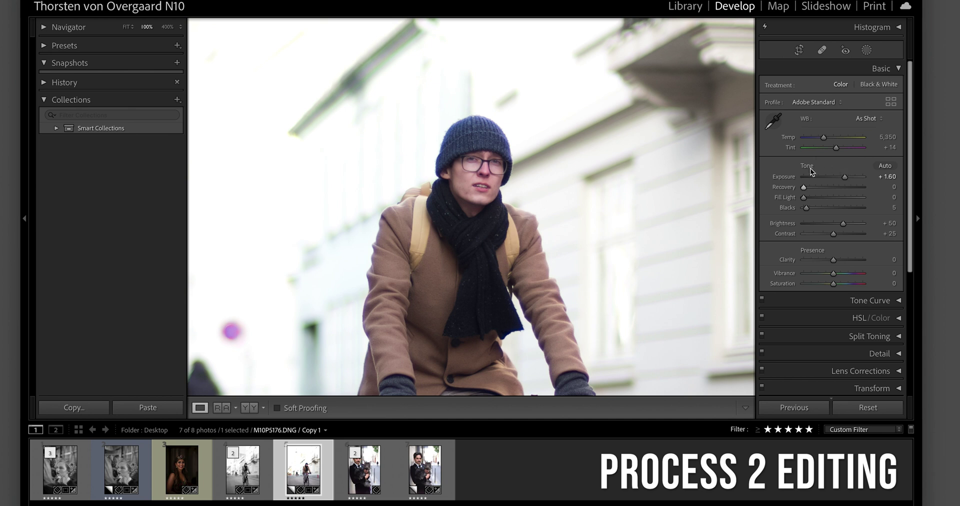
pyautogui.click(557, 182)
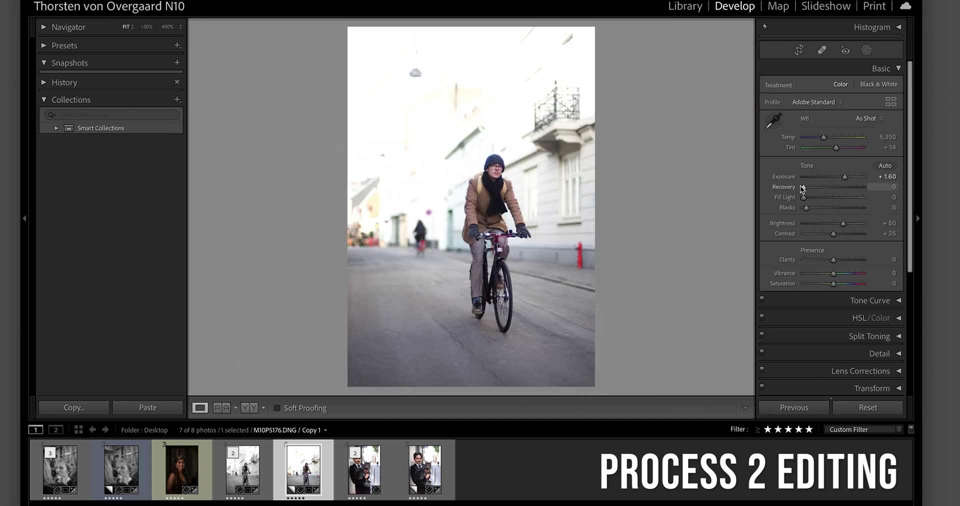
pyautogui.moveTo(804, 187); pyautogui.dragTo(833, 187)
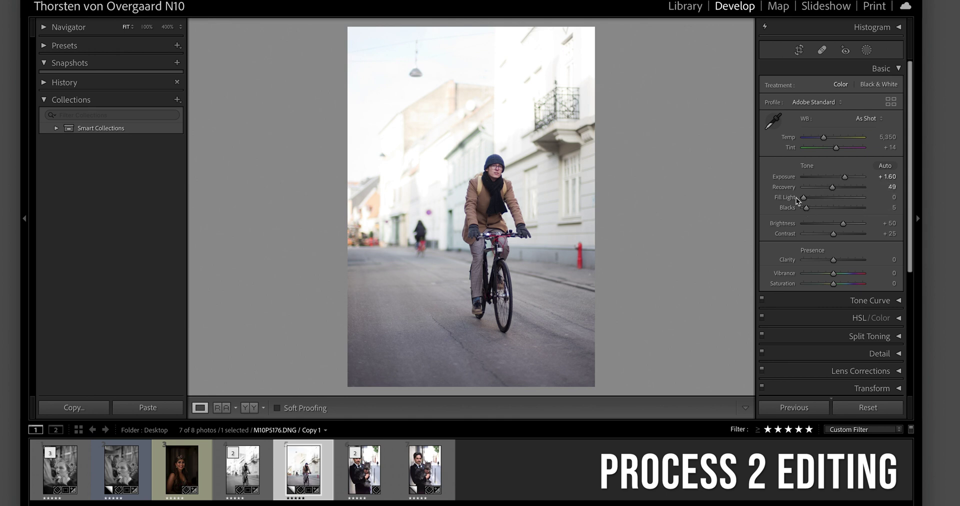
# Adjust the copy's tone to Fill Light 31, Blacks 23 and Exposure +1.30, after trying and undoing Fill Light 100
pyautogui.click(480, 202)
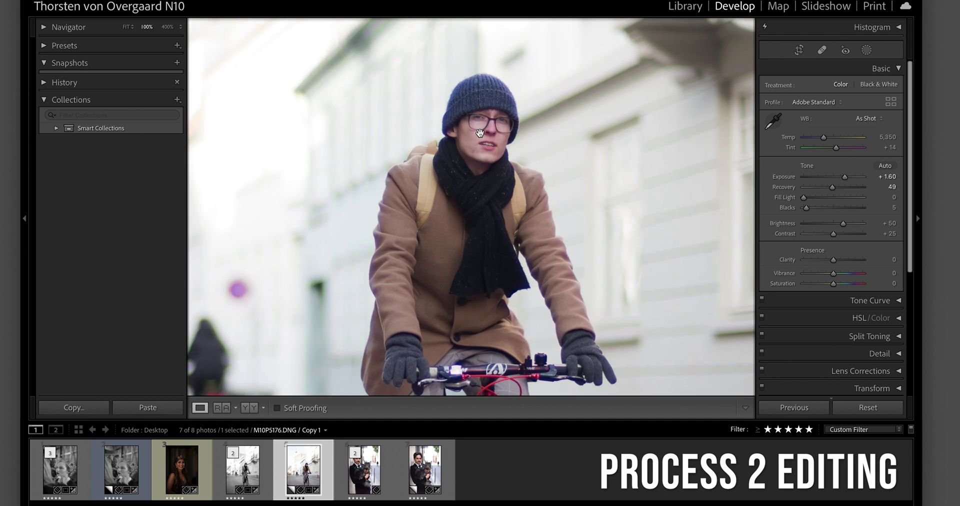
pyautogui.moveTo(804, 197); pyautogui.dragTo(881, 205)
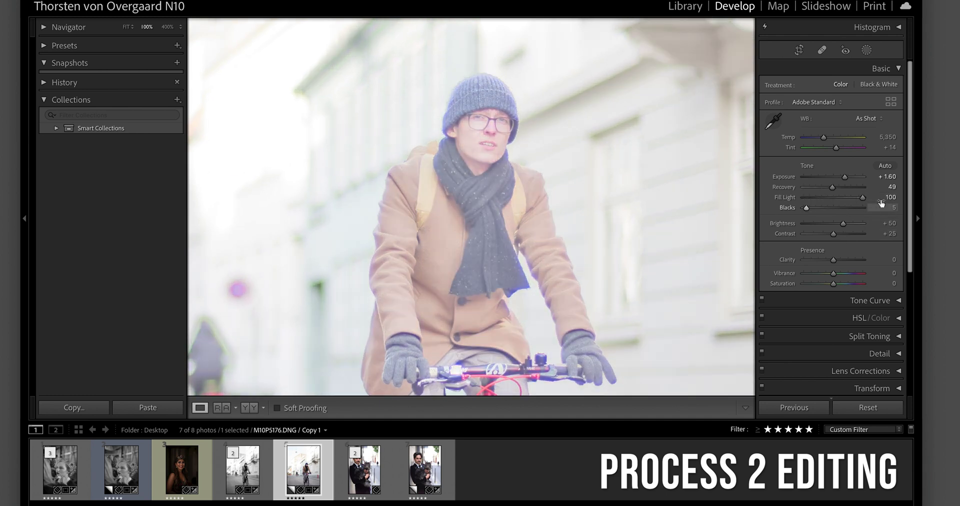
pyautogui.hotkey('ctrl', 'z')
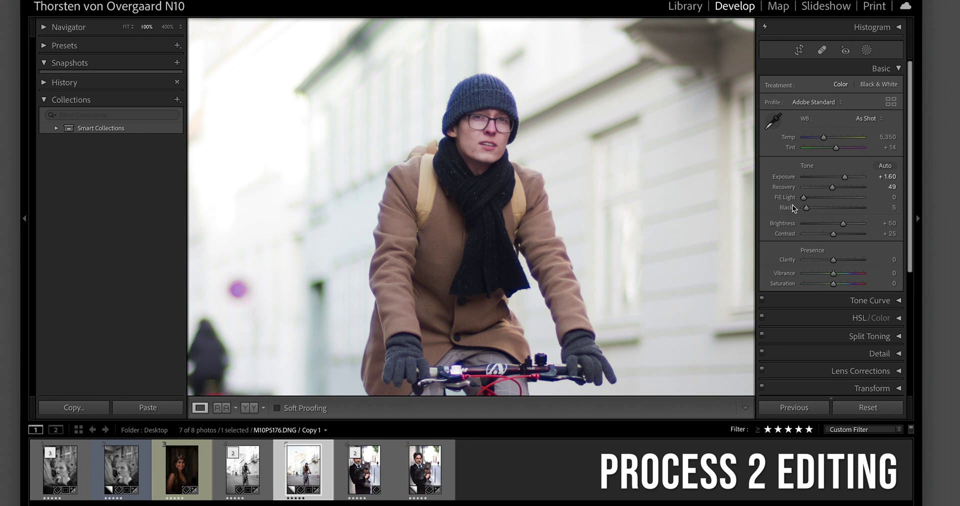
pyautogui.moveTo(804, 198)
pyautogui.mouseDown()
pyautogui.moveTo(821, 197)
pyautogui.moveTo(807, 208)
pyautogui.moveTo(817, 209)
pyautogui.mouseUp()
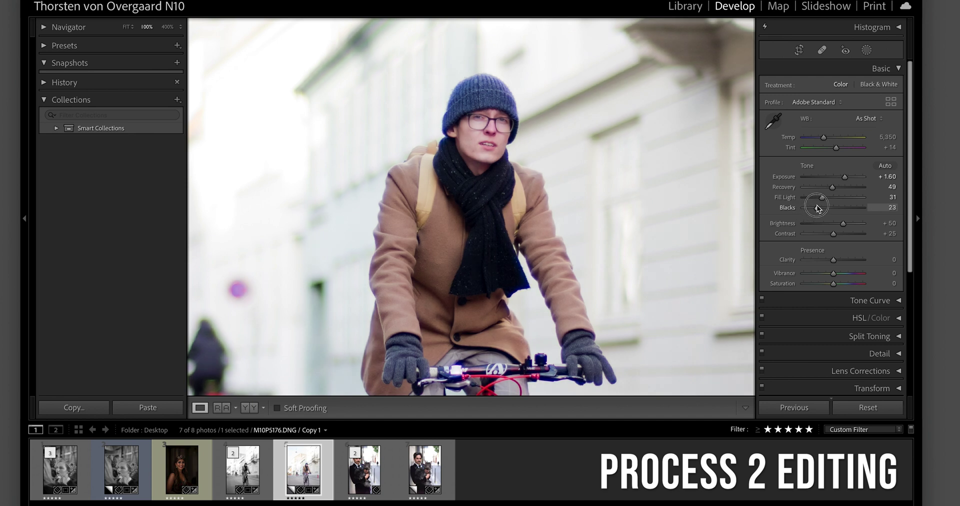
pyautogui.moveTo(844, 177); pyautogui.dragTo(843, 180)
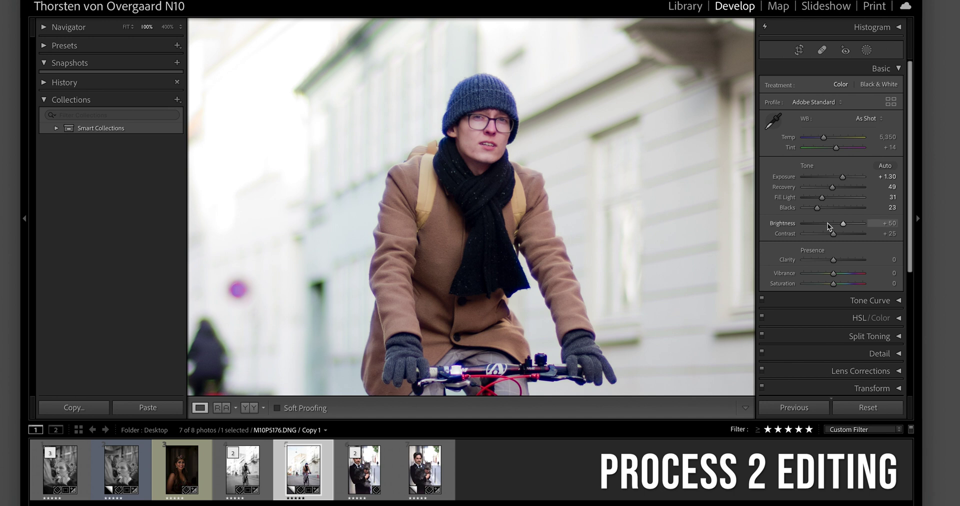
# Set the copy's Saturation to −100 and raise its Fill Light to 46
pyautogui.click(834, 284)
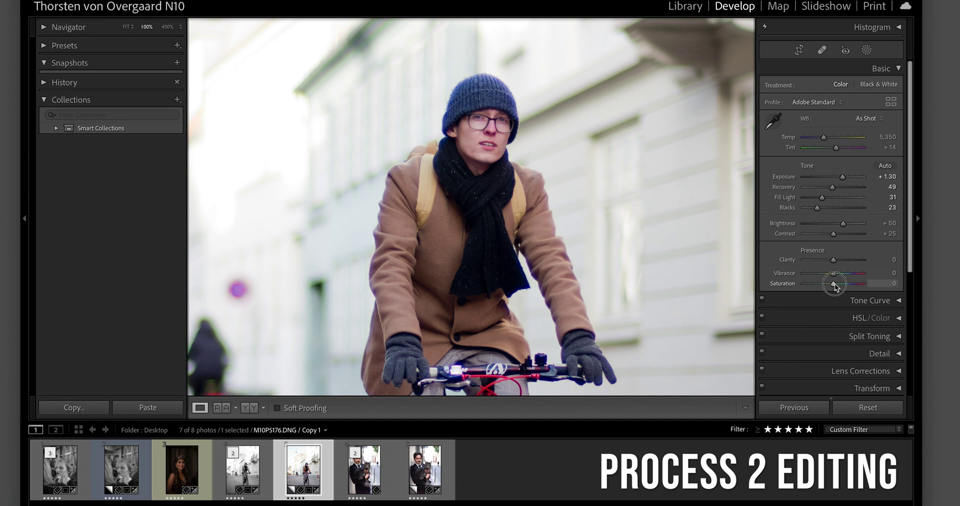
pyautogui.moveTo(835, 284); pyautogui.dragTo(707, 268)
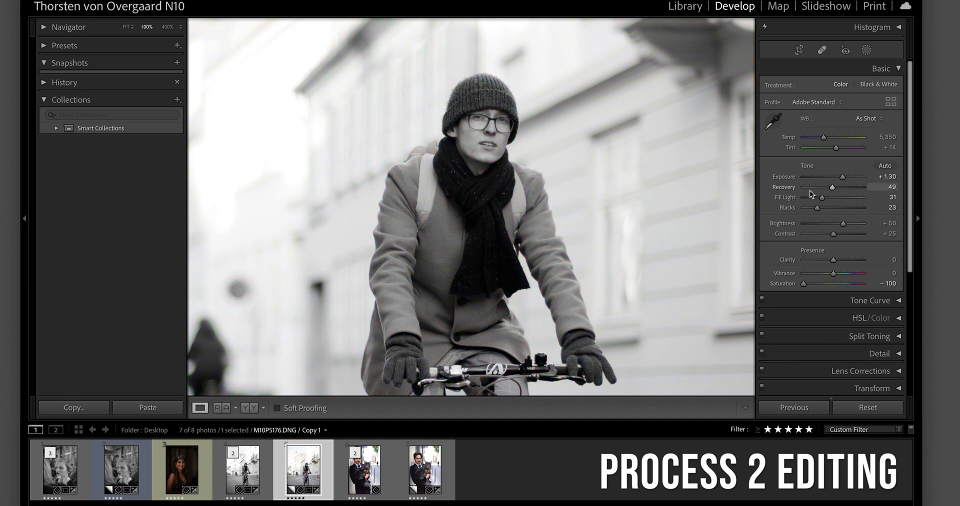
pyautogui.moveTo(822, 198); pyautogui.dragTo(831, 198)
pyautogui.click(471, 193)
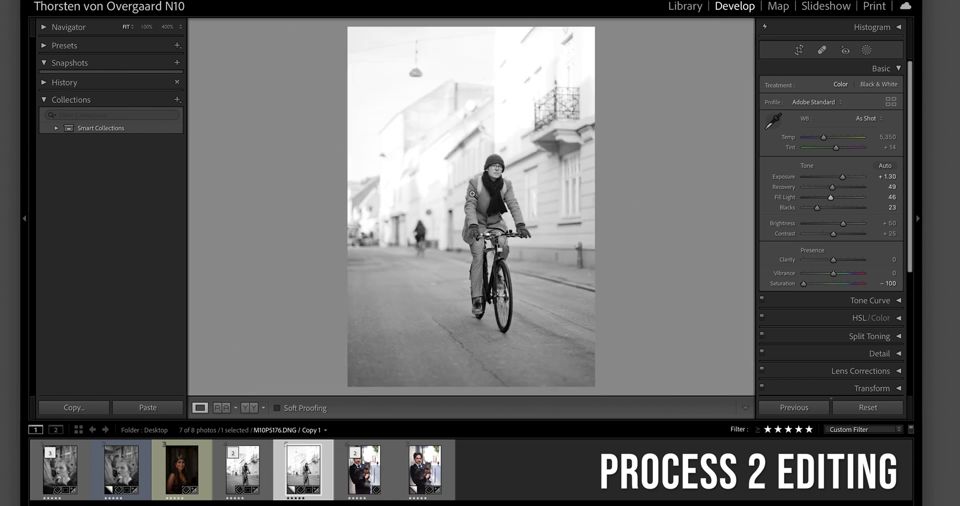
# Inspect the cyclist's scarf at 400% and set the copy's Fill Light to 51 and Blacks to 27
pyautogui.click(146, 27)
pyautogui.click(168, 27)
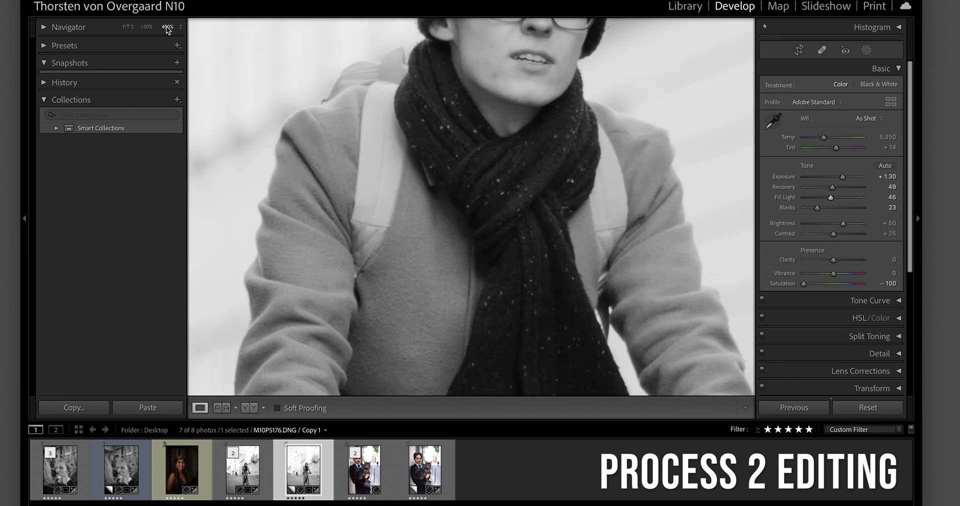
pyautogui.moveTo(458, 150); pyautogui.dragTo(446, 287)
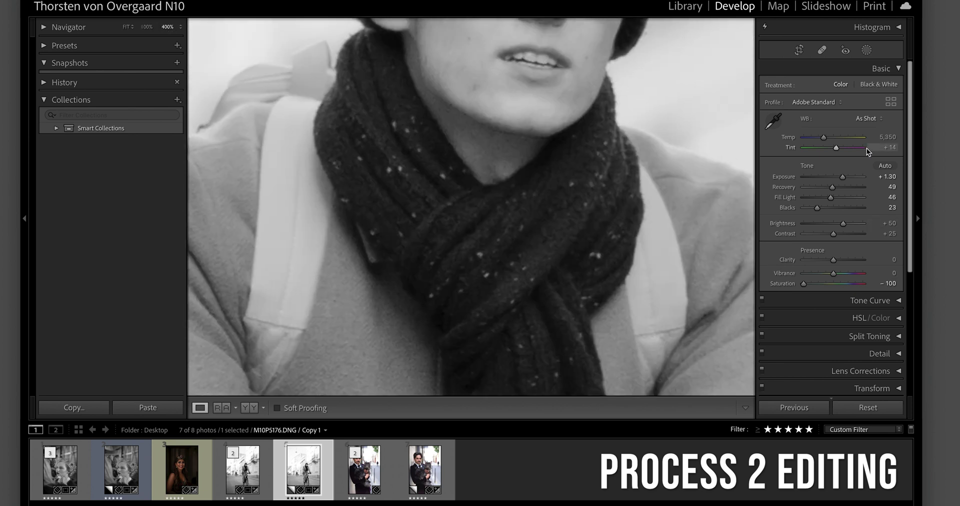
pyautogui.click(833, 196)
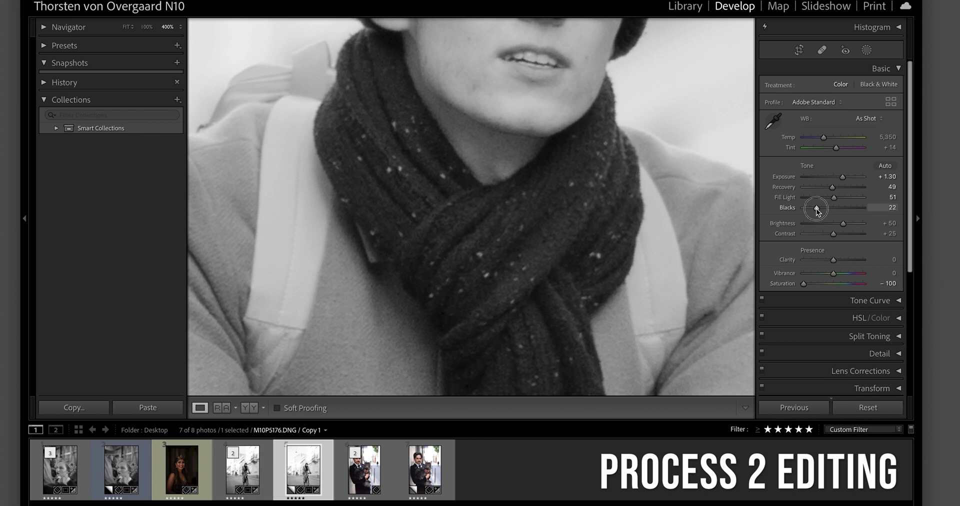
pyautogui.moveTo(816, 209); pyautogui.dragTo(819, 209)
pyautogui.click(586, 154)
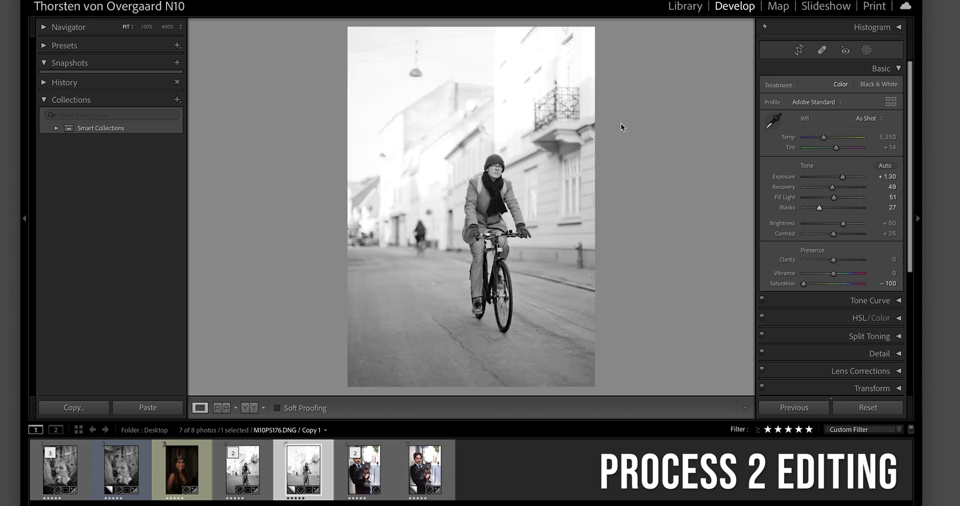
# Set the copy's Exposure to +1.05 and Recovery to 32, checking the cyclist's face at 400%
pyautogui.click(490, 174)
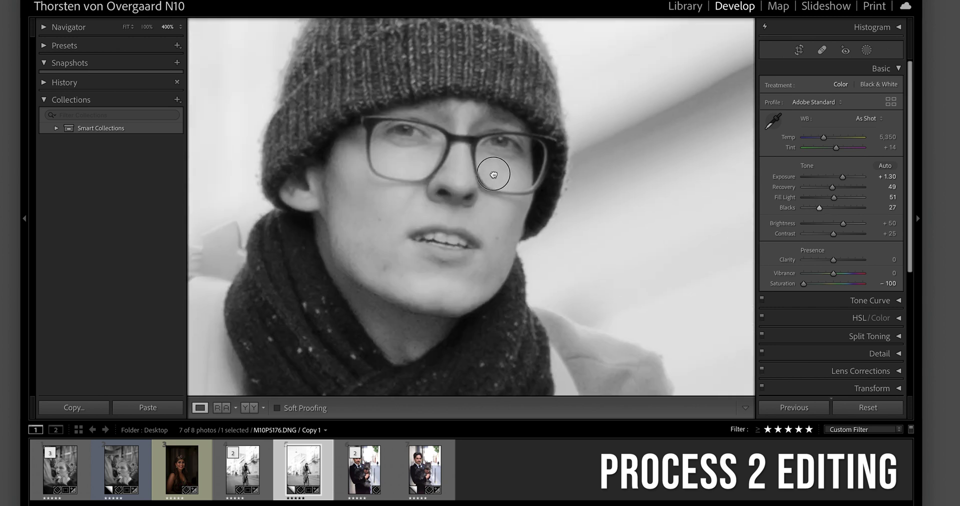
pyautogui.moveTo(842, 177); pyautogui.dragTo(824, 190)
pyautogui.click(489, 209)
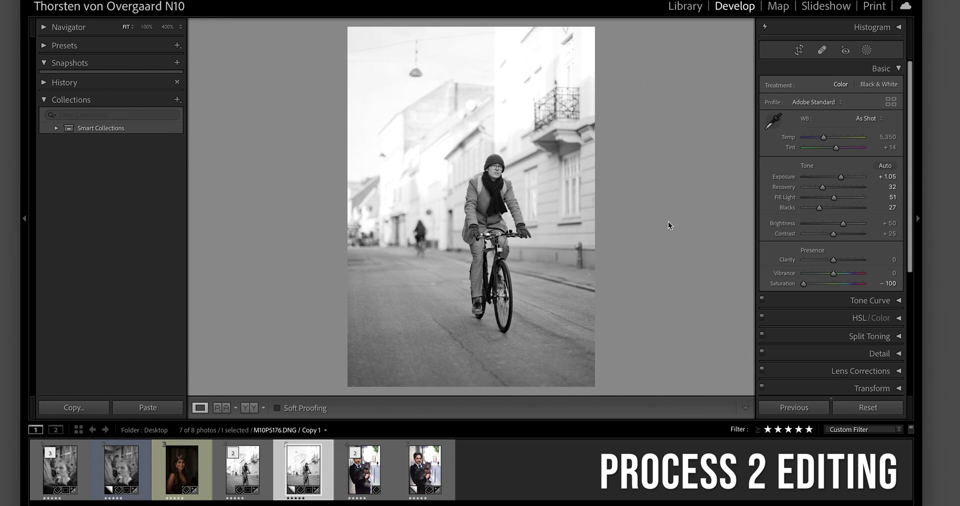
pyautogui.click(498, 178)
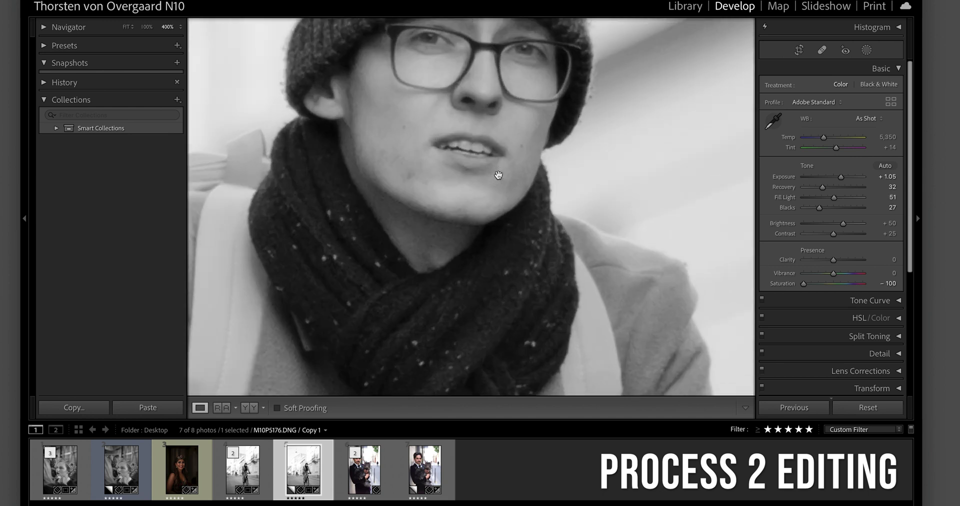
pyautogui.click(497, 172)
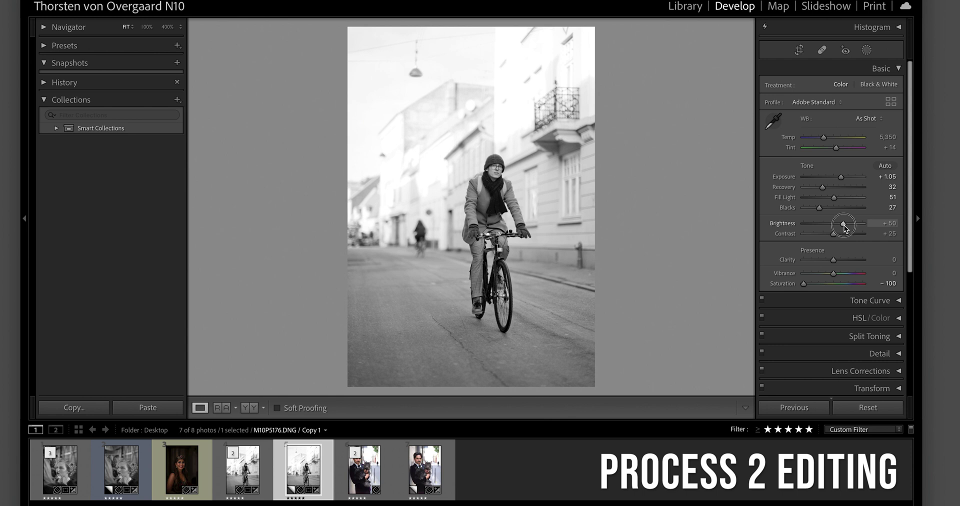
# Set the copy's Exposure to +0.55, Brightness to +75 and Contrast to +52, after trying and undoing Brightness +66
pyautogui.moveTo(844, 225); pyautogui.dragTo(848, 228)
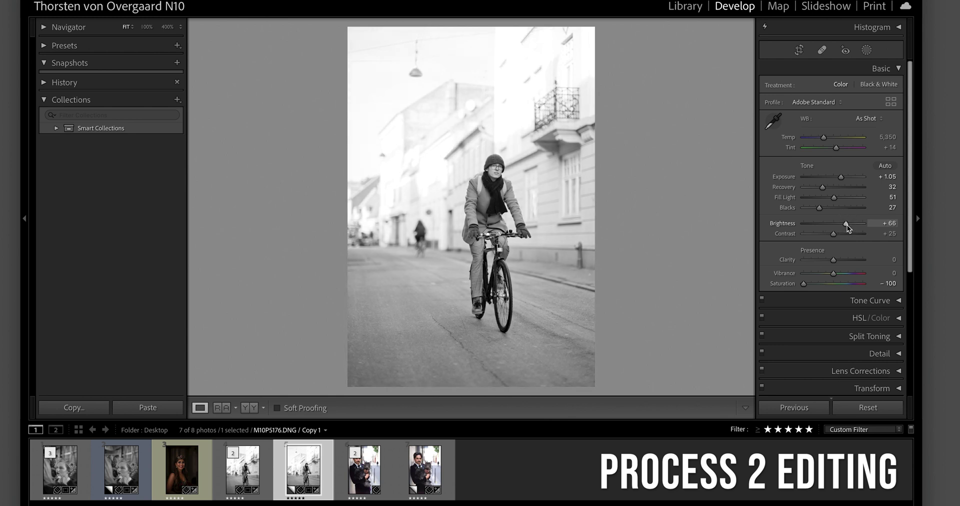
pyautogui.hotkey('ctrl', 'z')
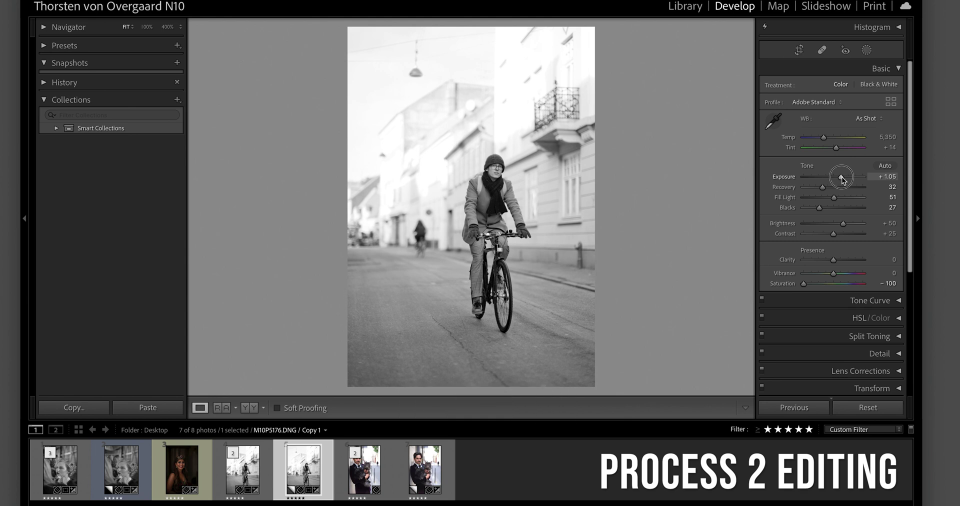
pyautogui.moveTo(841, 178); pyautogui.dragTo(838, 179)
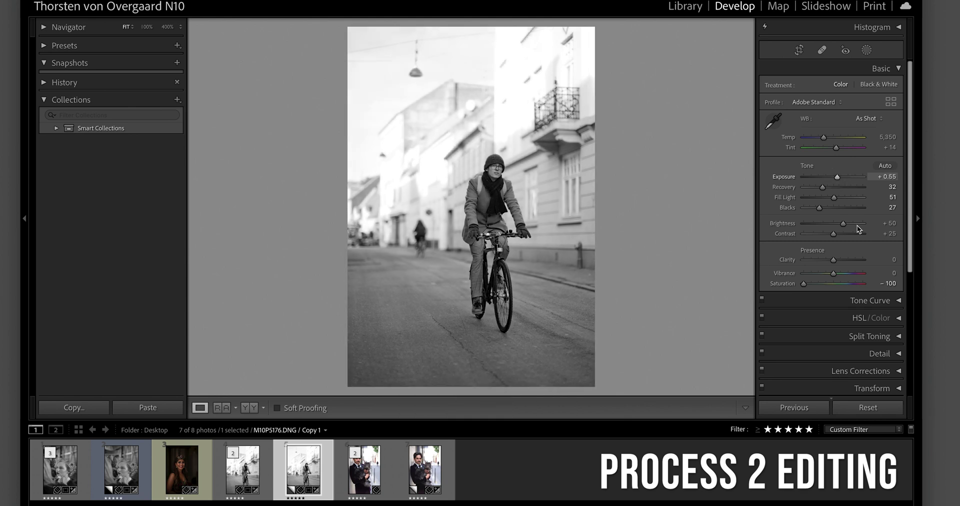
pyautogui.moveTo(844, 226); pyautogui.dragTo(851, 225)
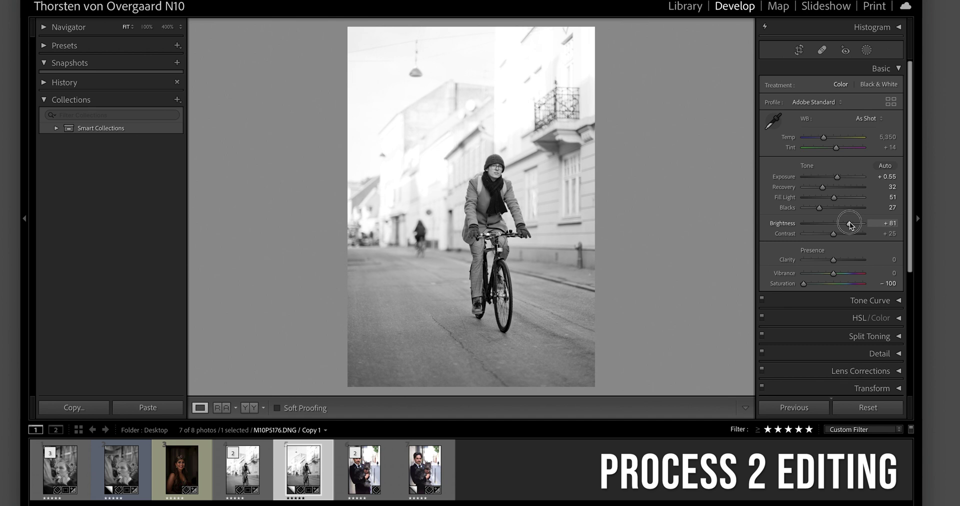
pyautogui.moveTo(833, 234); pyautogui.dragTo(844, 234)
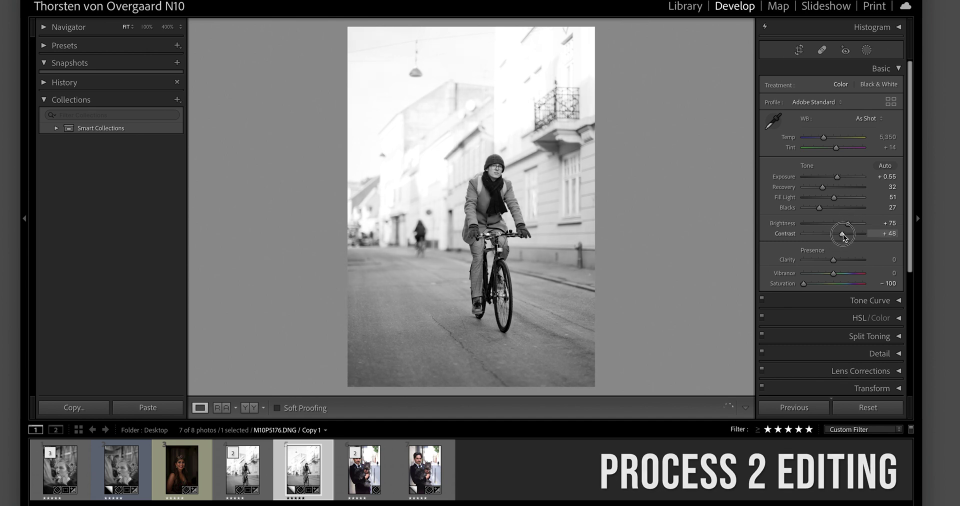
# Examine the copy's facial detail up close and open the original M10P5176.DNG for comparison
pyautogui.click(490, 169)
pyautogui.moveTo(550, 138); pyautogui.dragTo(529, 186)
pyautogui.click(529, 186)
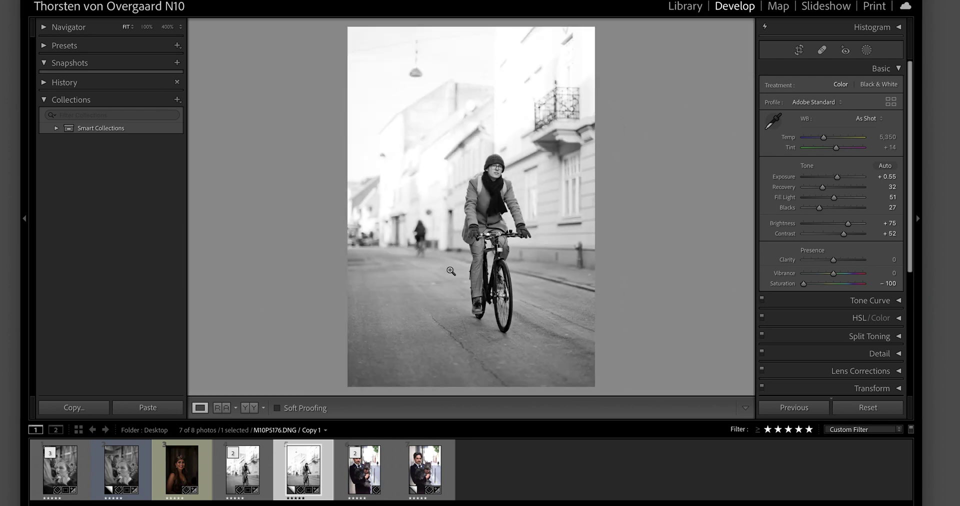
pyautogui.click(245, 478)
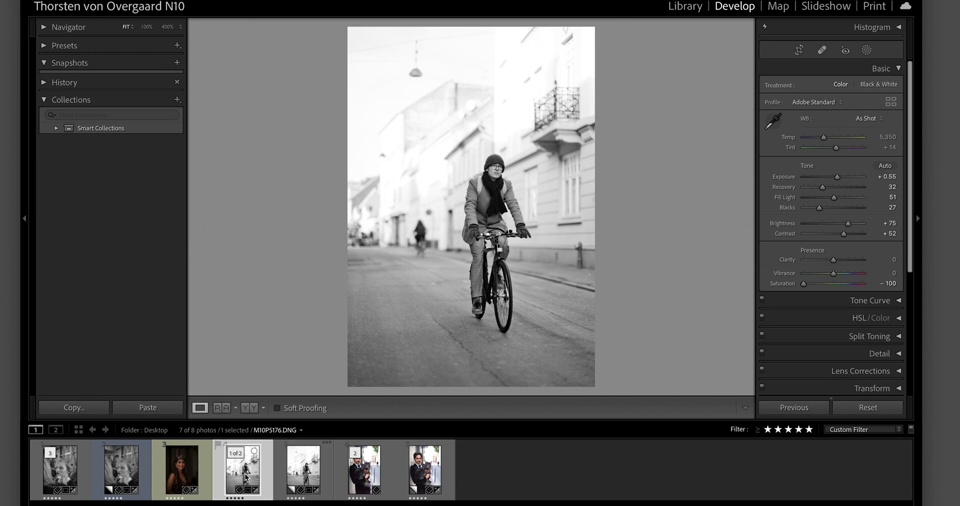